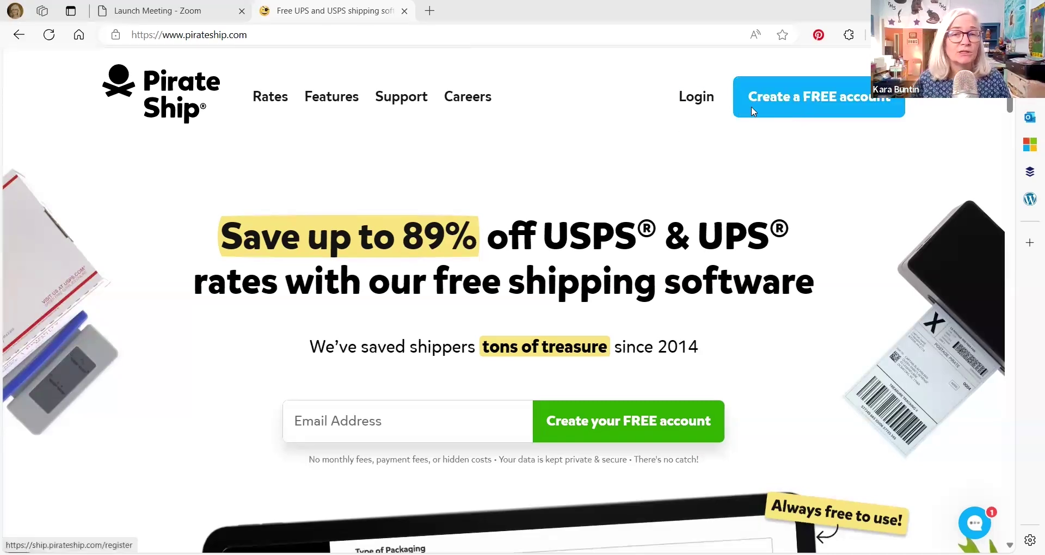
Log in to the shipping account and check the delivery statuses of the previous shipments, including the breakdown of the partly delivered batch.
left_click(697, 96)
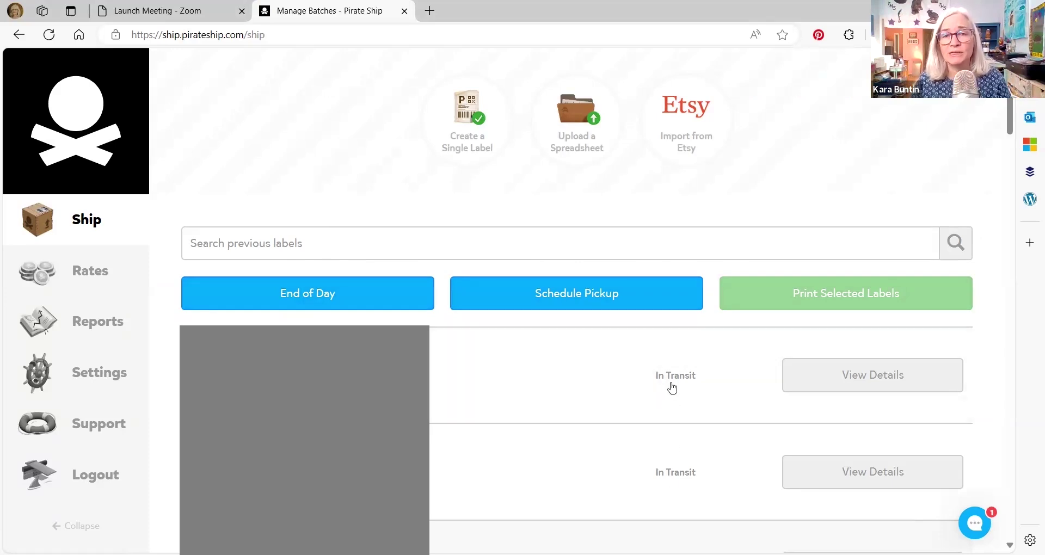
scroll(673, 387, "down", 10)
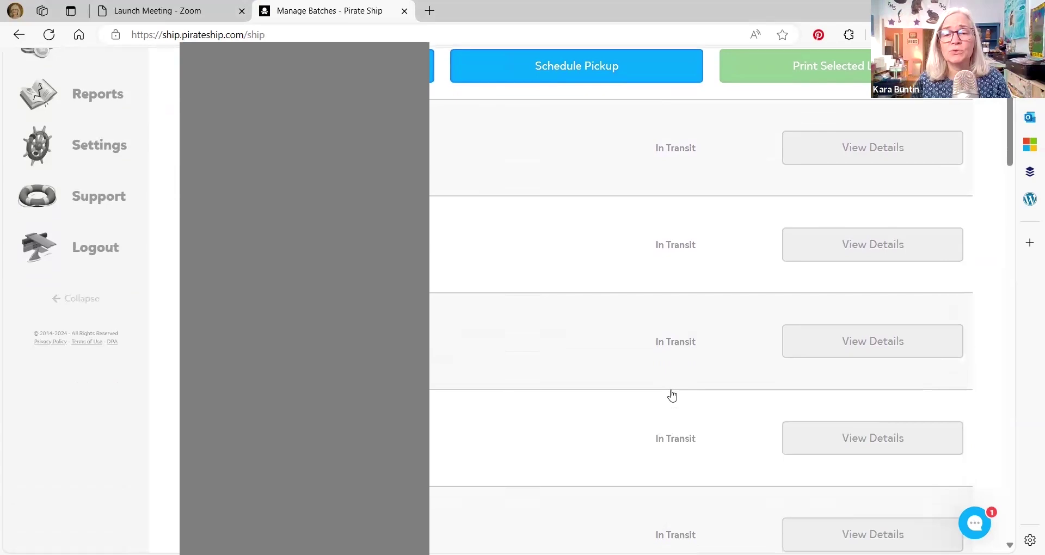
scroll(673, 396, "down", 5)
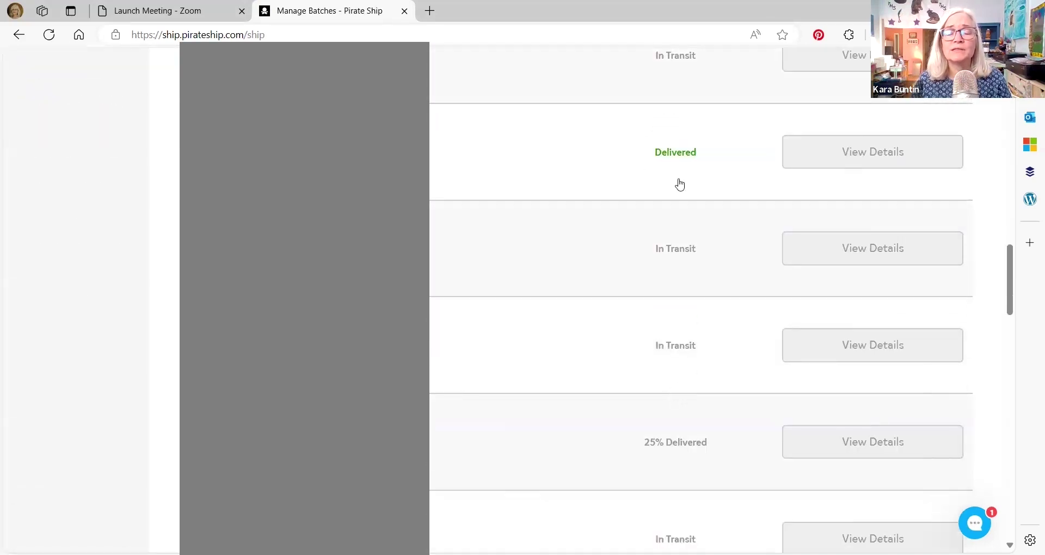
scroll(693, 259, "down", 3)
mouse_move(676, 299)
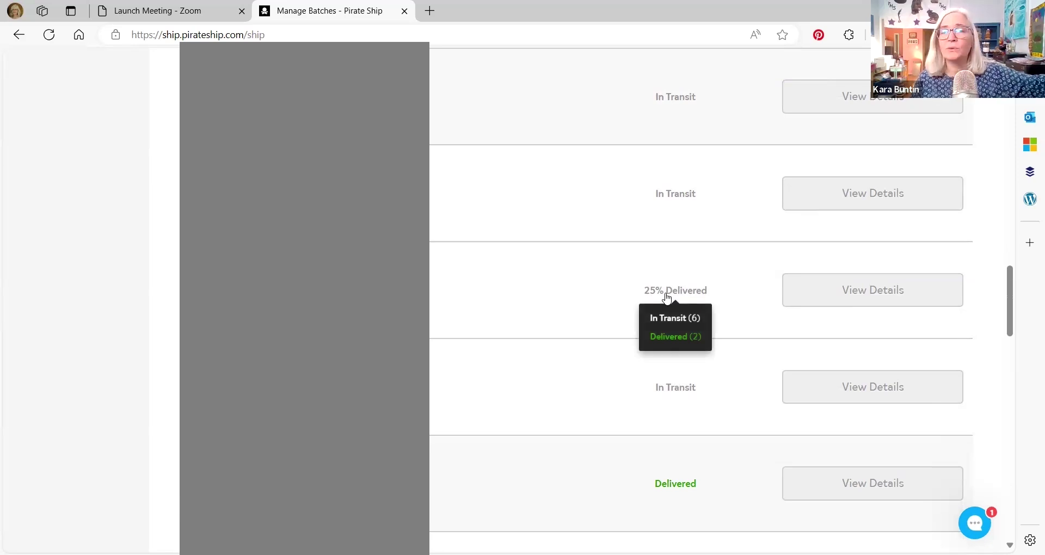
scroll(670, 297, "down", 1)
scroll(671, 293, "up", 10)
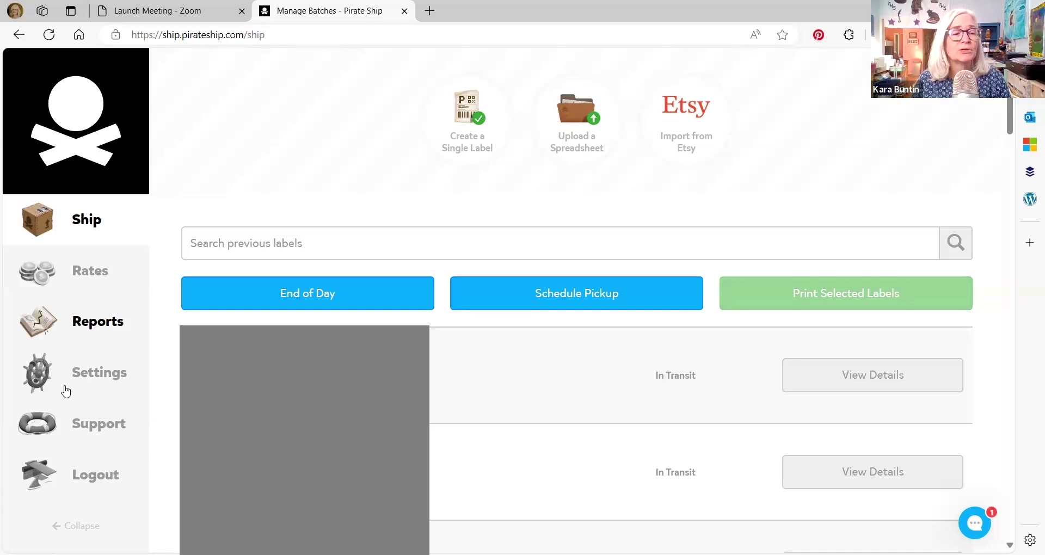
Open the integrations settings and review the sales platforms that can be connected as a new source.
left_click(99, 380)
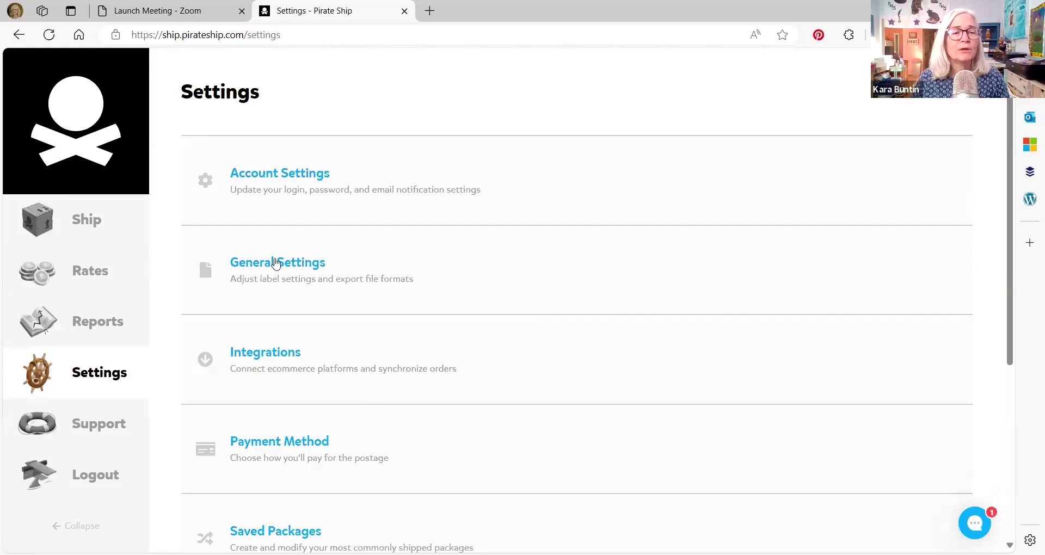
left_click(254, 354)
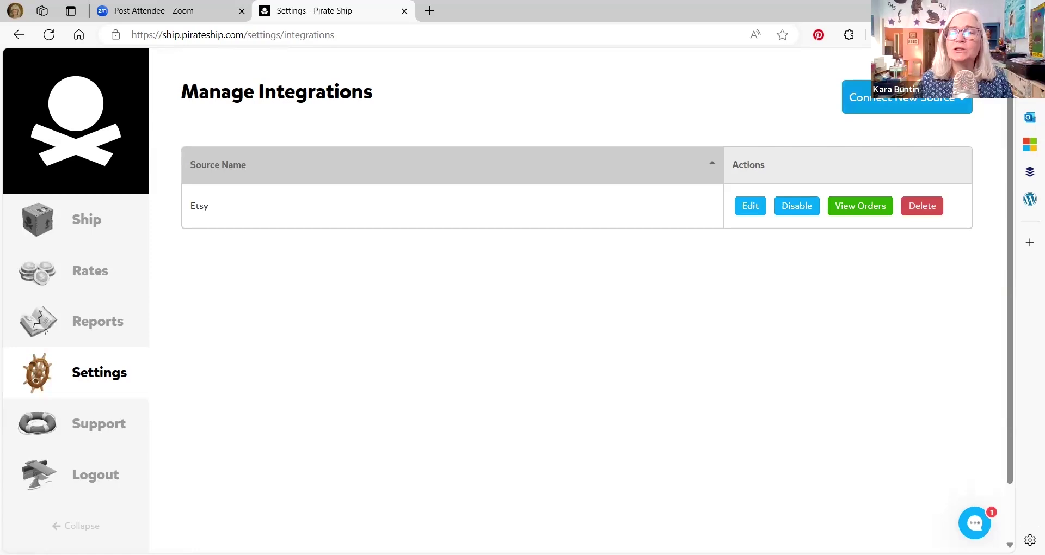
left_click(904, 103)
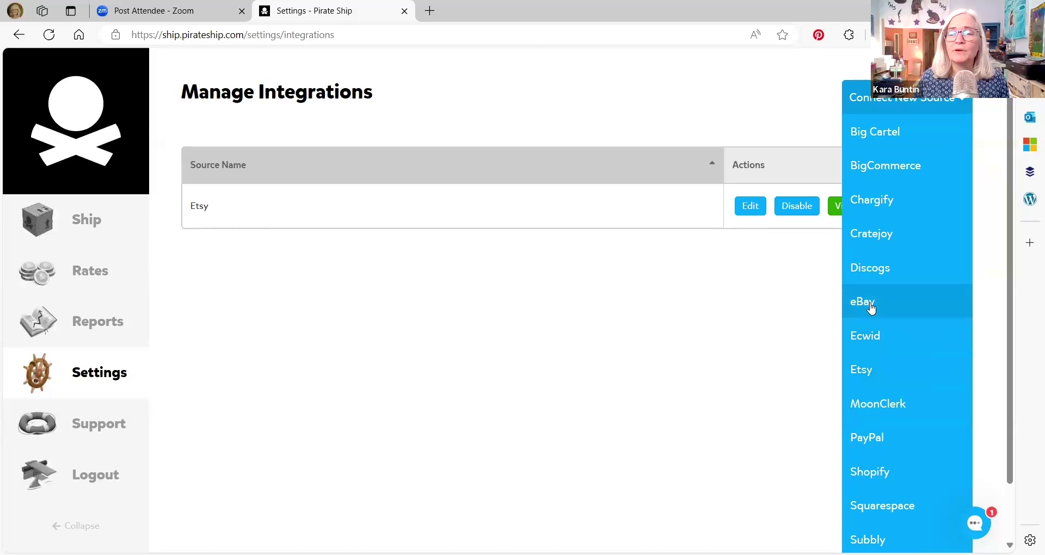
scroll(806, 303, "down", 2)
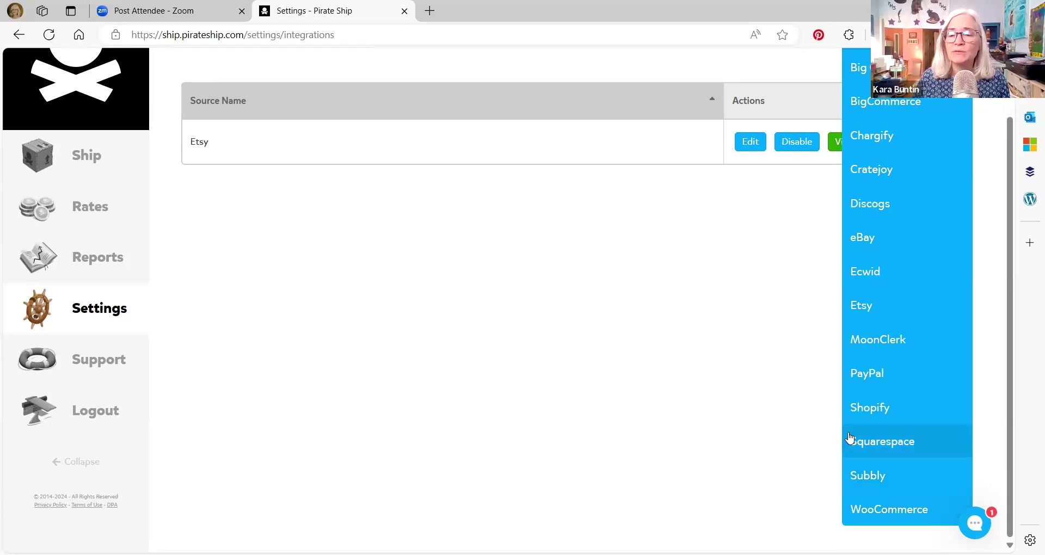
scroll(848, 436, "up", 2)
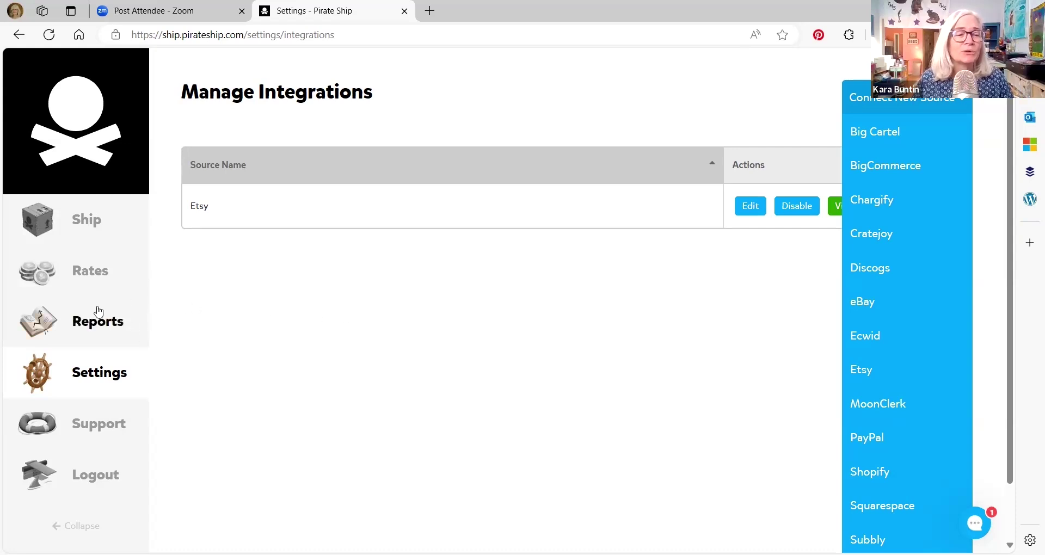
Open the Etsy order import and start getting rates for the order dated 4/14/24 8:20:15 AM.
left_click(93, 224)
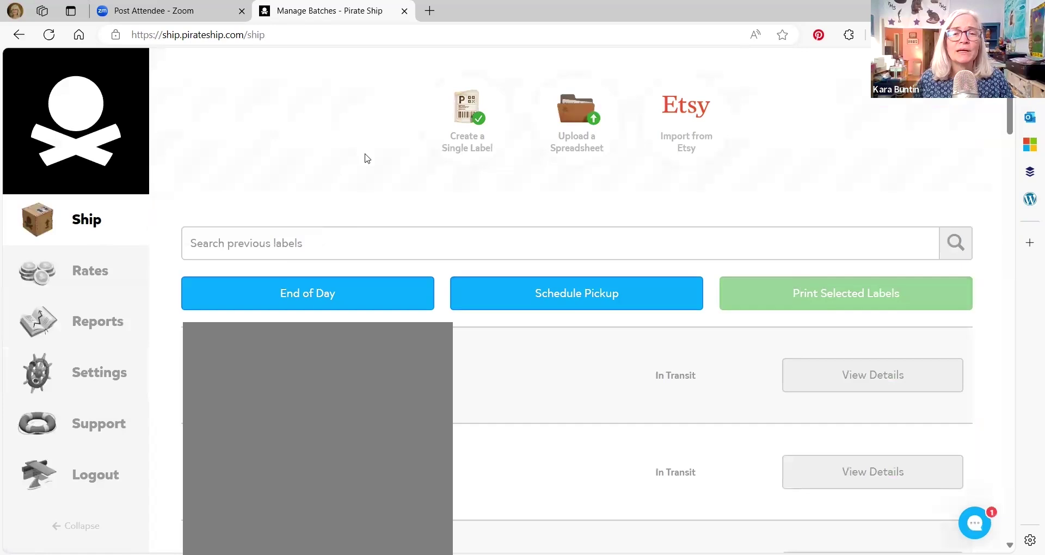
left_click(673, 121)
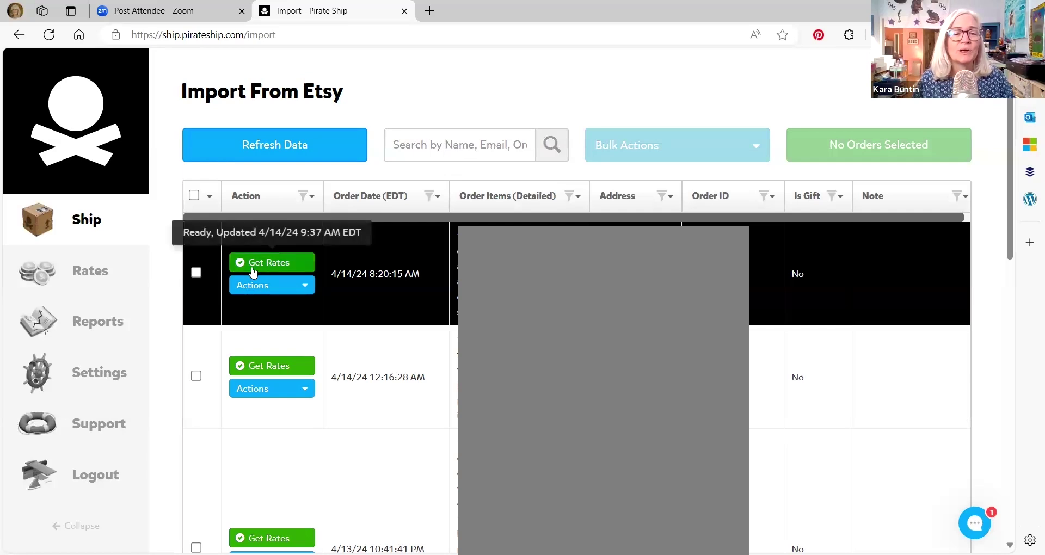
left_click(271, 262)
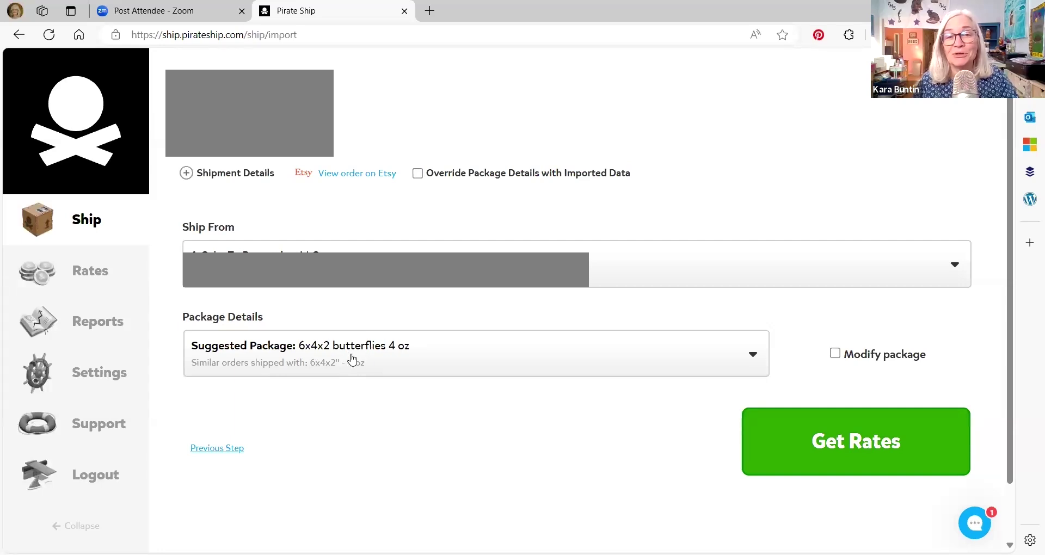
Review the saved packages available for this order, keeping the suggested 6x4x2 butterflies 4 oz package.
left_click(394, 360)
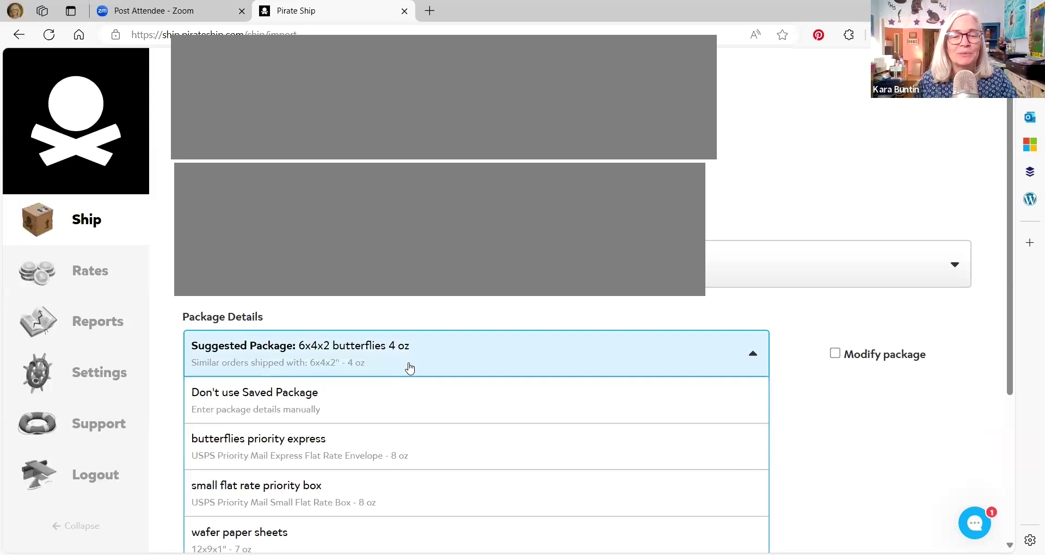
scroll(392, 350, "down", 3)
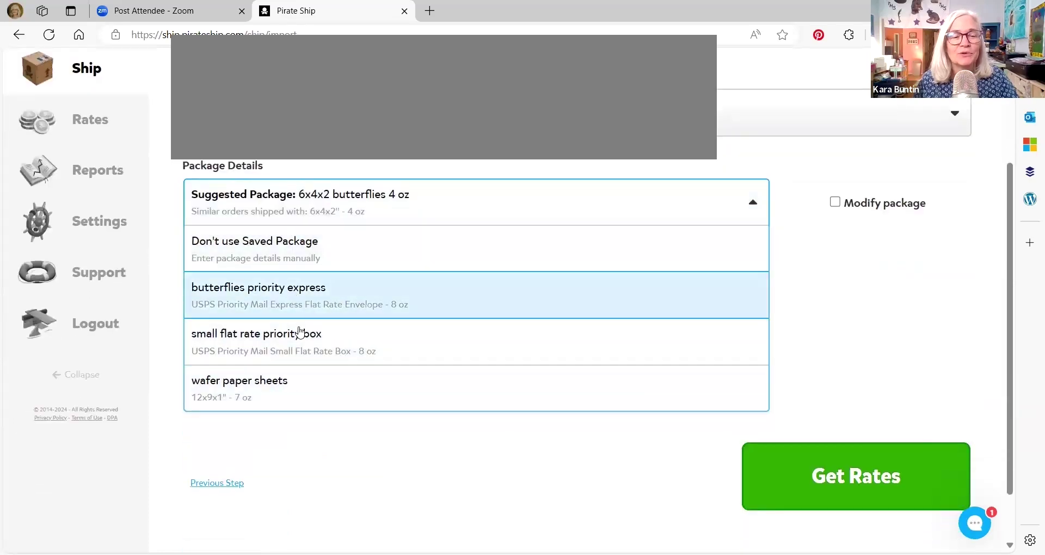
left_click(369, 434)
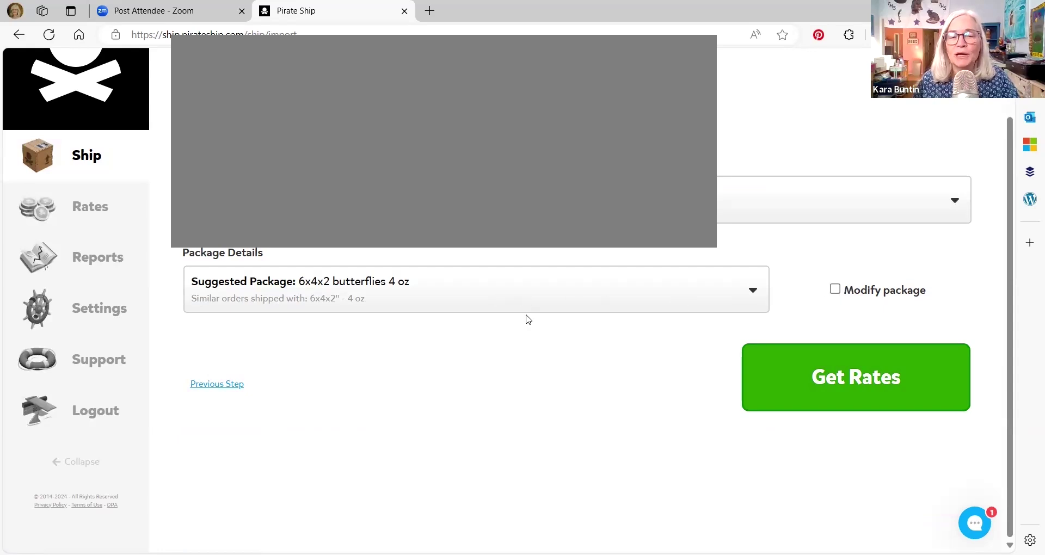
Enable package modification to inspect the dimensions, weight and extra options, and return to the Etsy order list without getting rates.
left_click(836, 291)
scroll(605, 350, "down", 3)
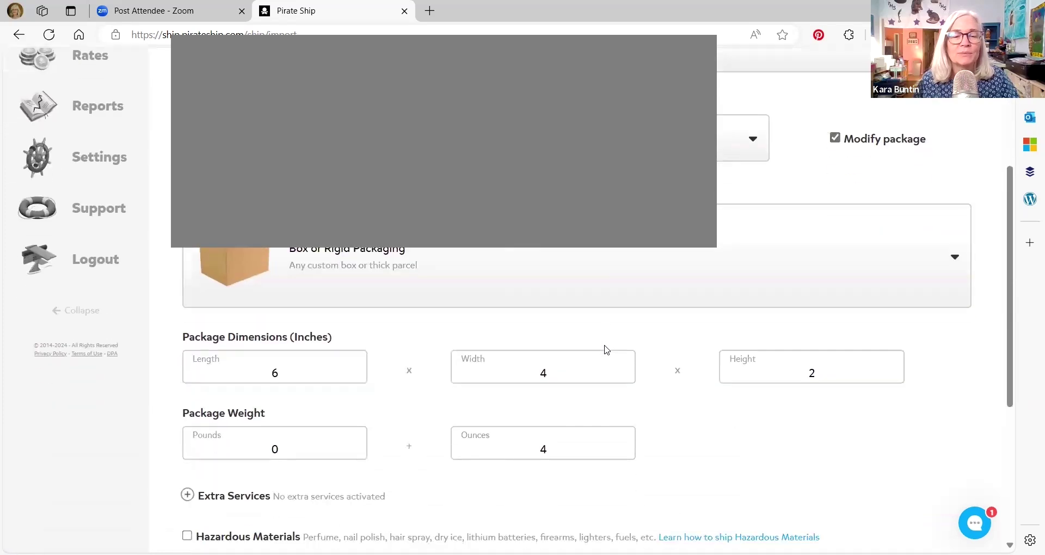
scroll(606, 349, "down", 2)
double_click(539, 371)
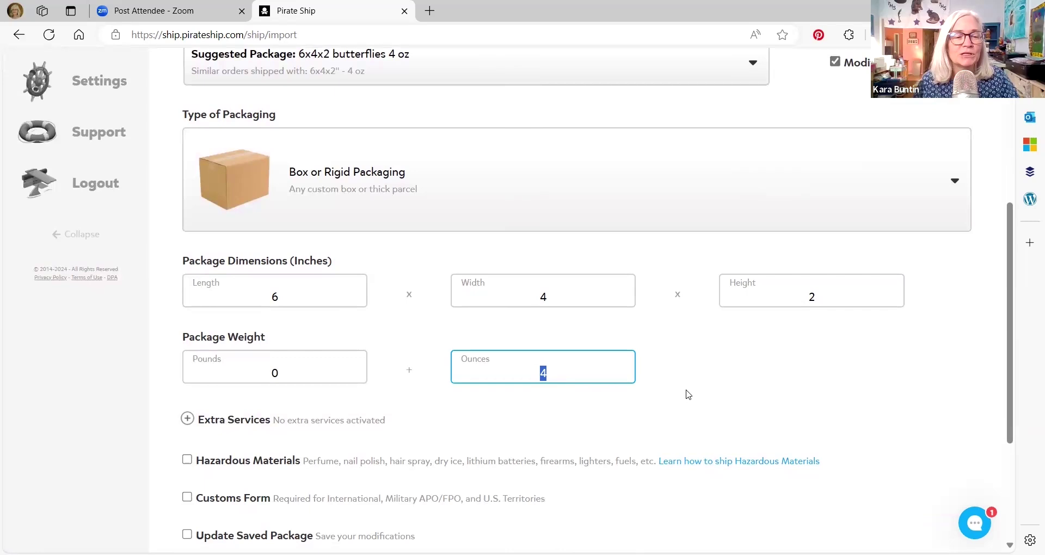
scroll(698, 383, "down", 3)
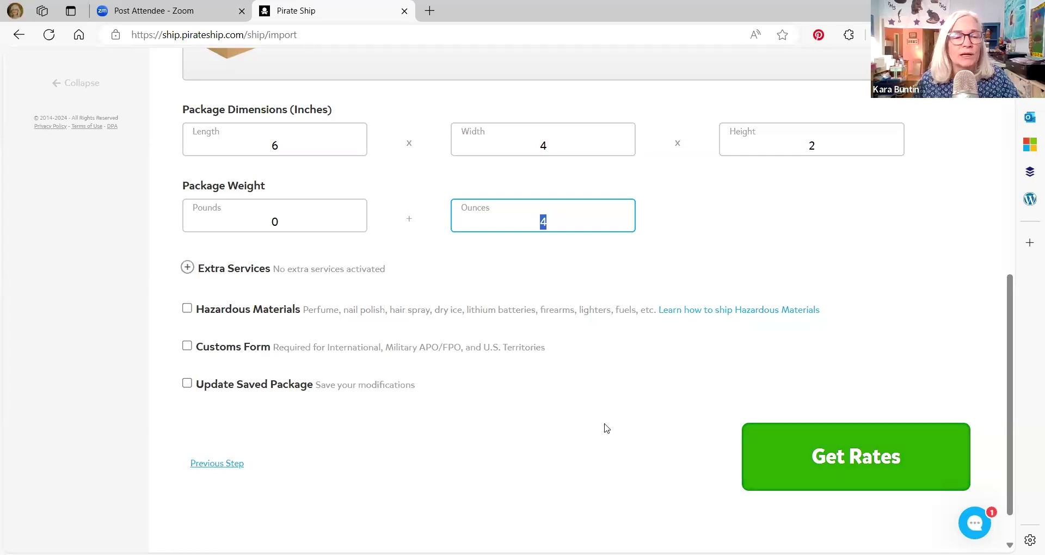
left_click(218, 464)
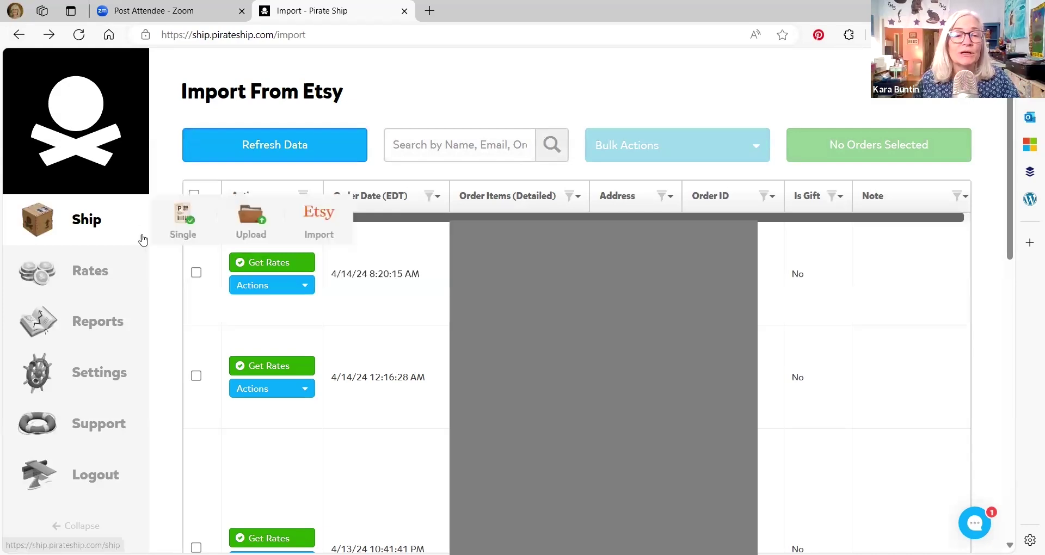
Select the two Etsy orders dated 4/14/24 and start getting rates for both labels together.
left_click(196, 272)
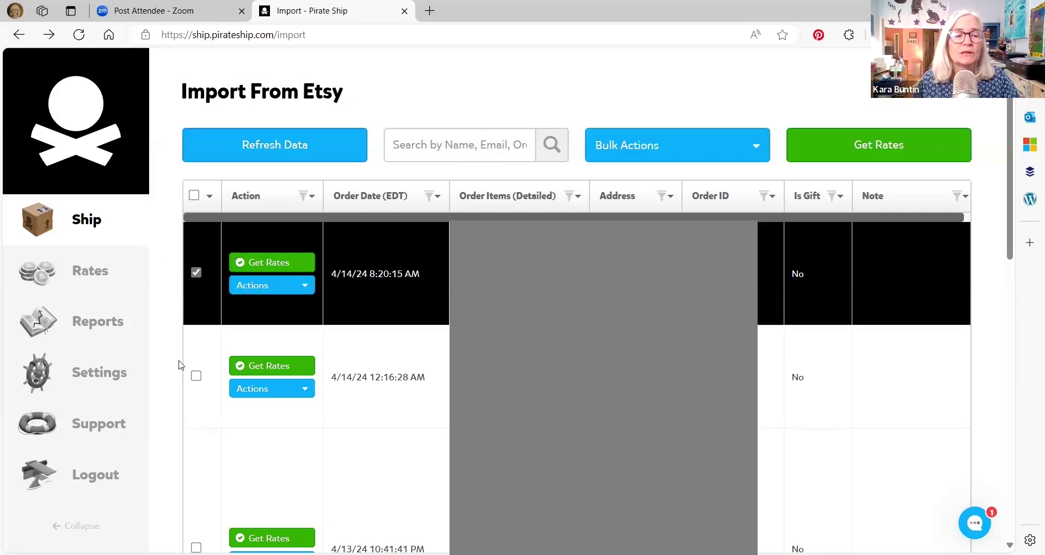
left_click(196, 377)
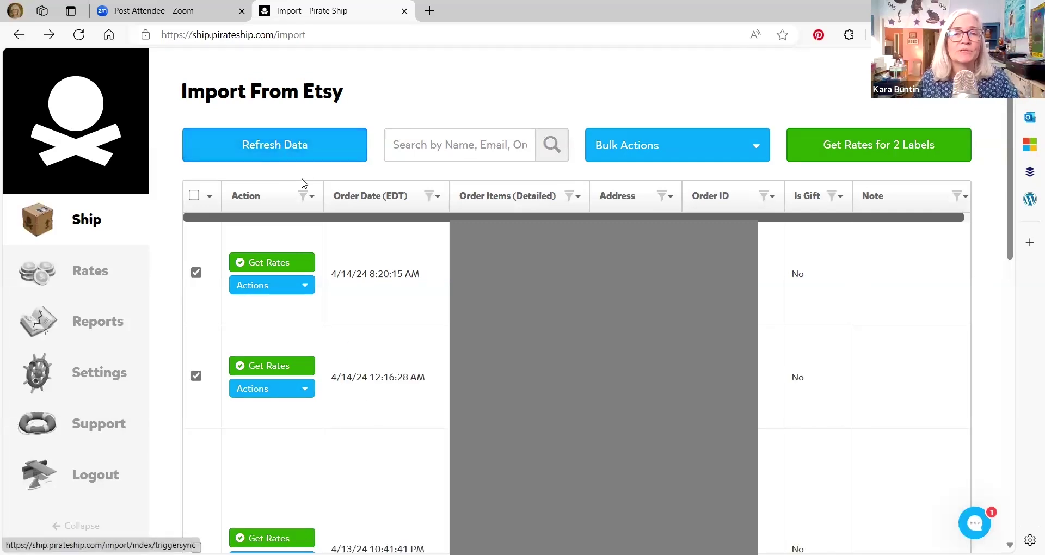
left_click(277, 162)
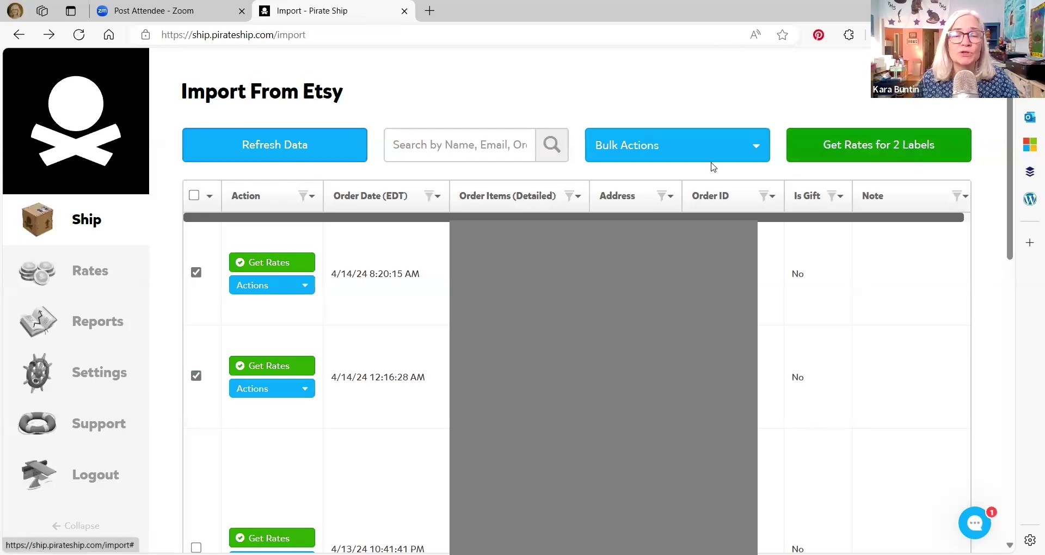
left_click(891, 156)
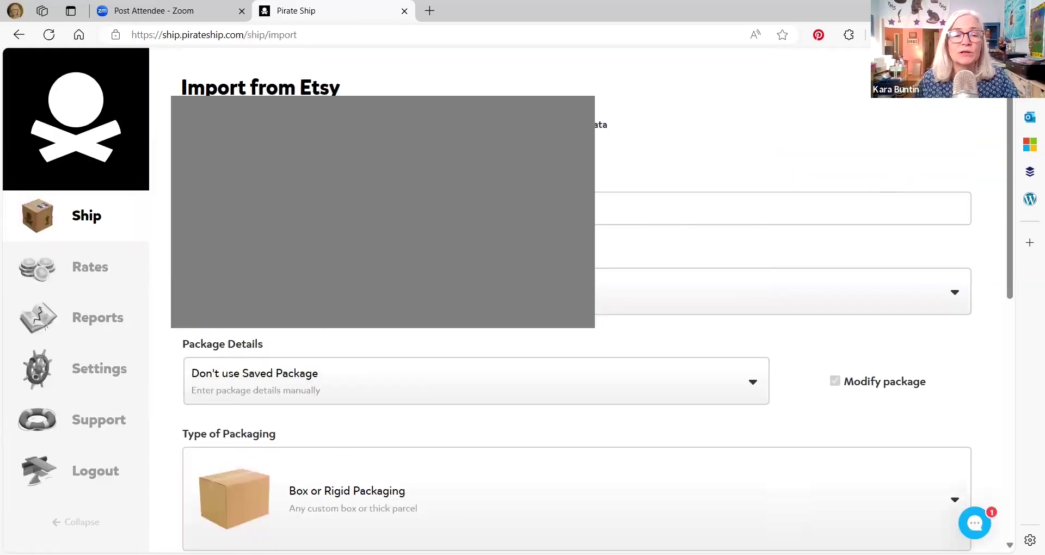
Apply the saved package 6x4x2 butterflies 4 oz to the two-order shipment and get its rates.
scroll(556, 236, "down", 3)
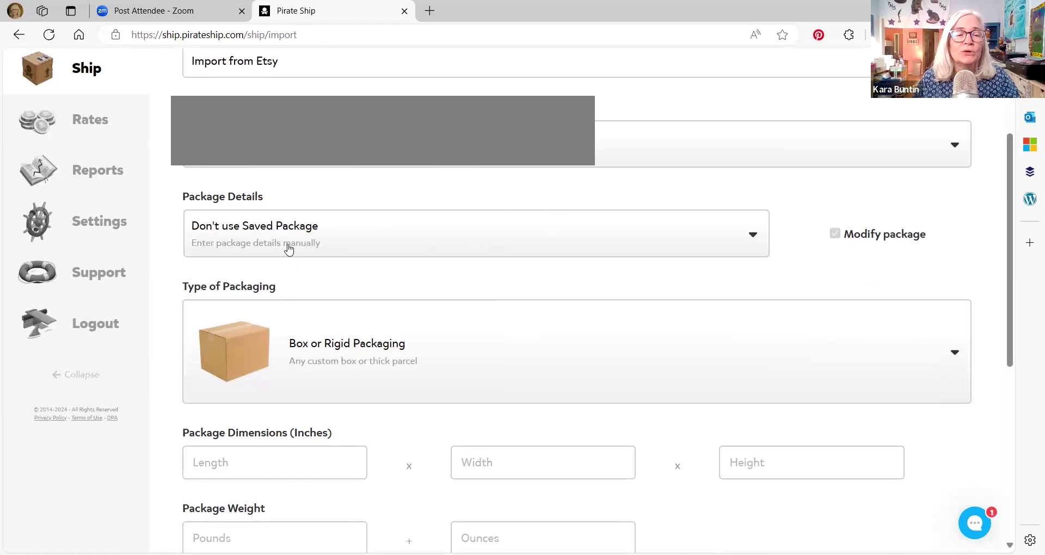
left_click(326, 248)
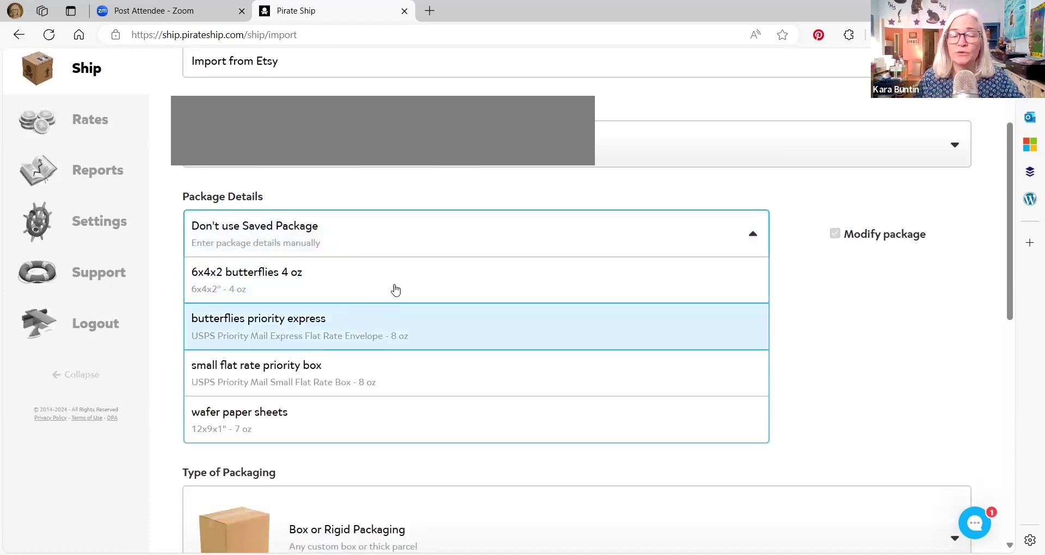
left_click(271, 282)
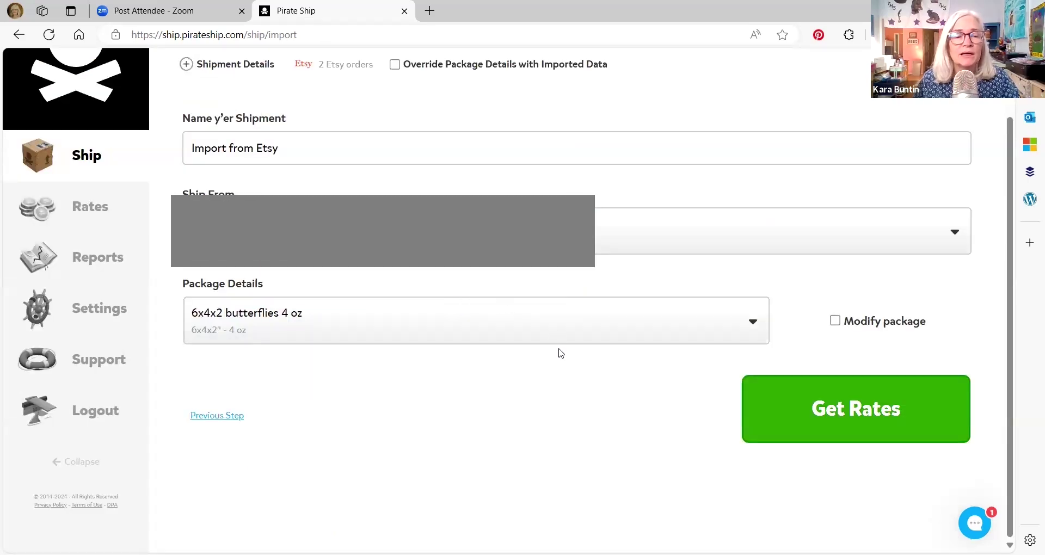
left_click(875, 420)
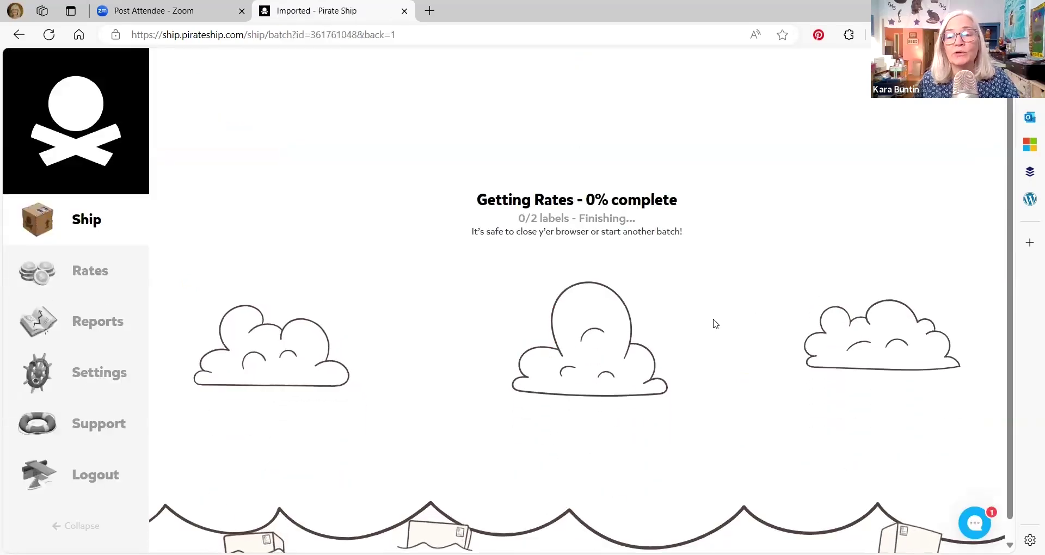
scroll(713, 325, "down", 1)
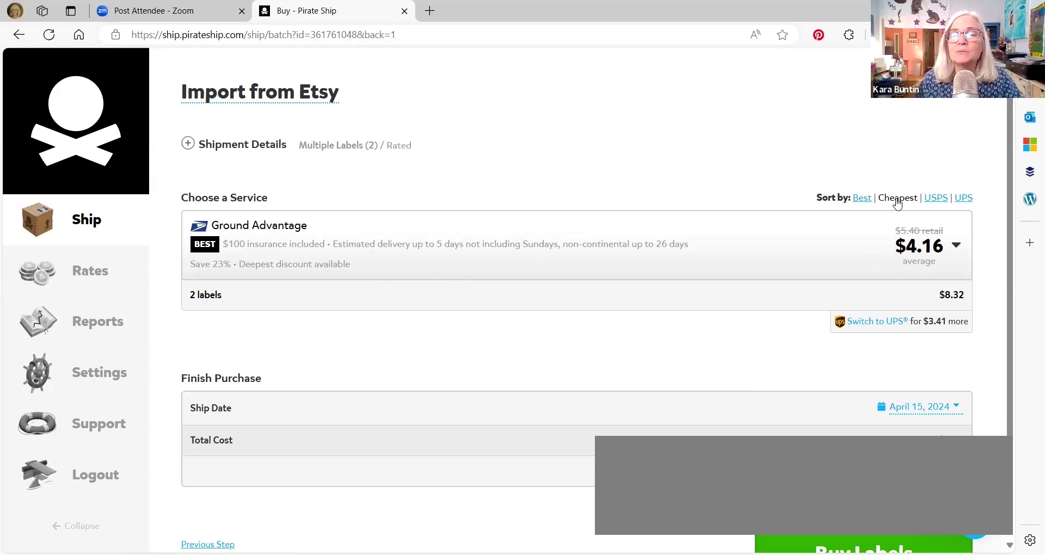
Compare the shipping services for the two labels by sorting them by Best, Cheapest, USPS and UPS.
left_click(865, 202)
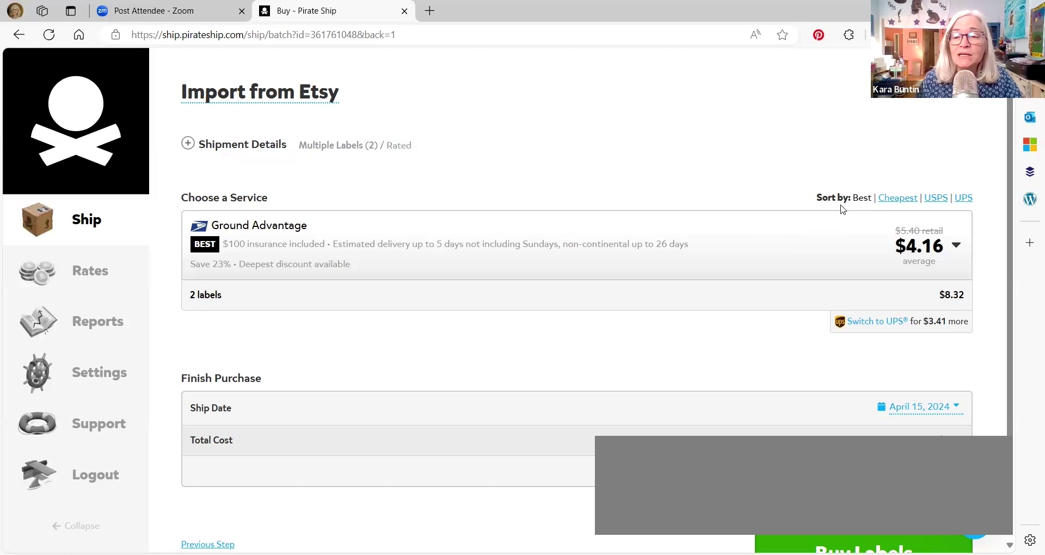
left_click(907, 203)
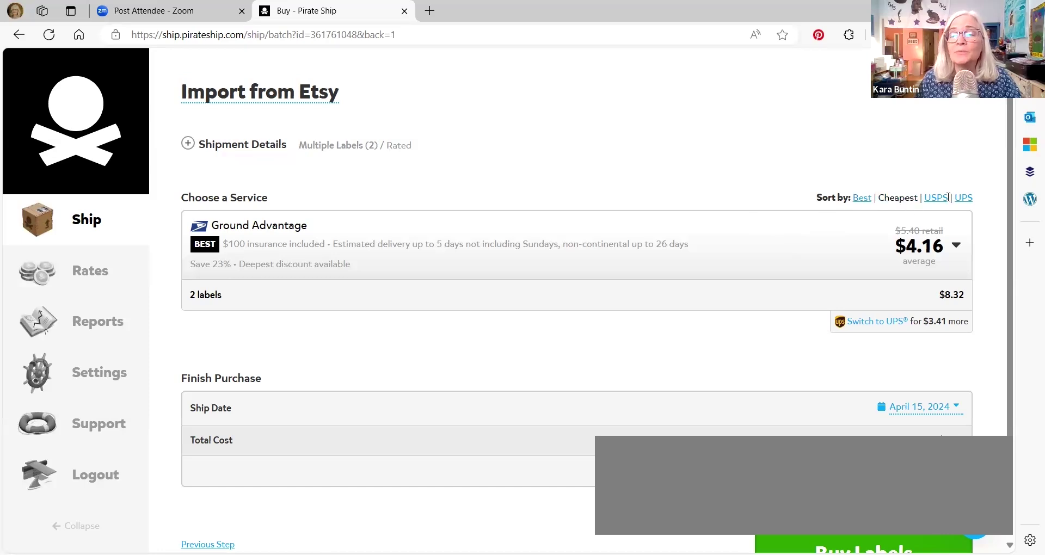
left_click(936, 200)
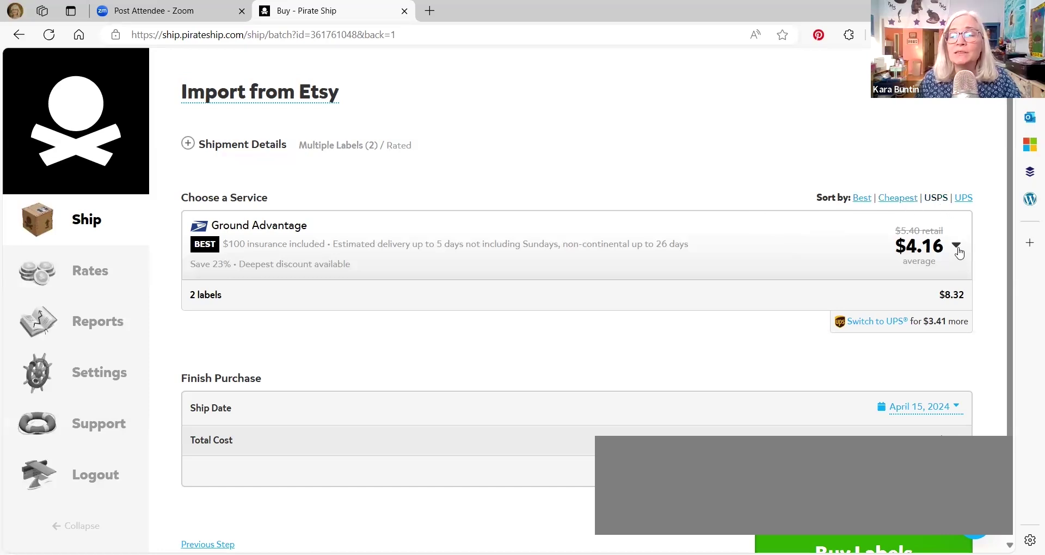
left_click(964, 199)
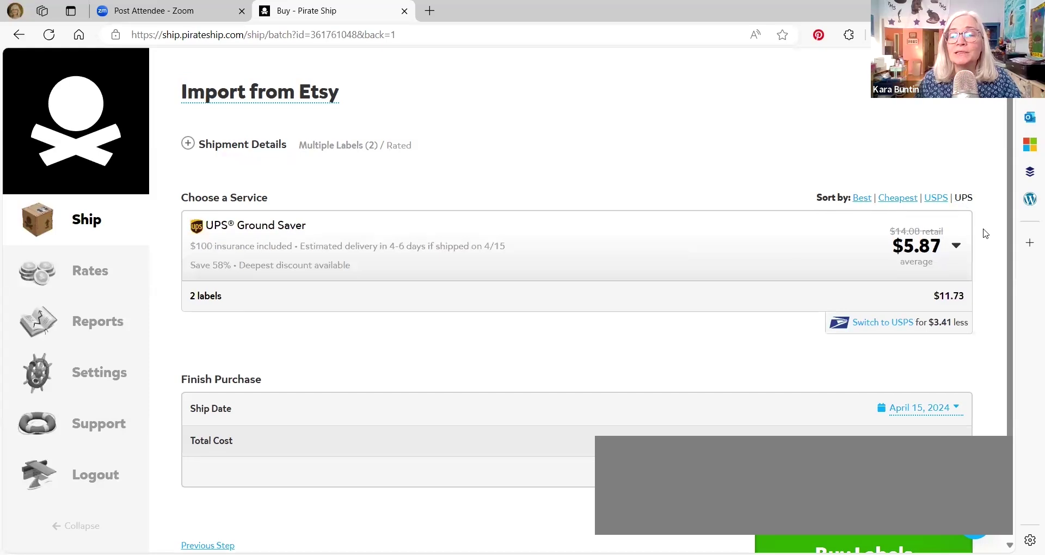
left_click(899, 199)
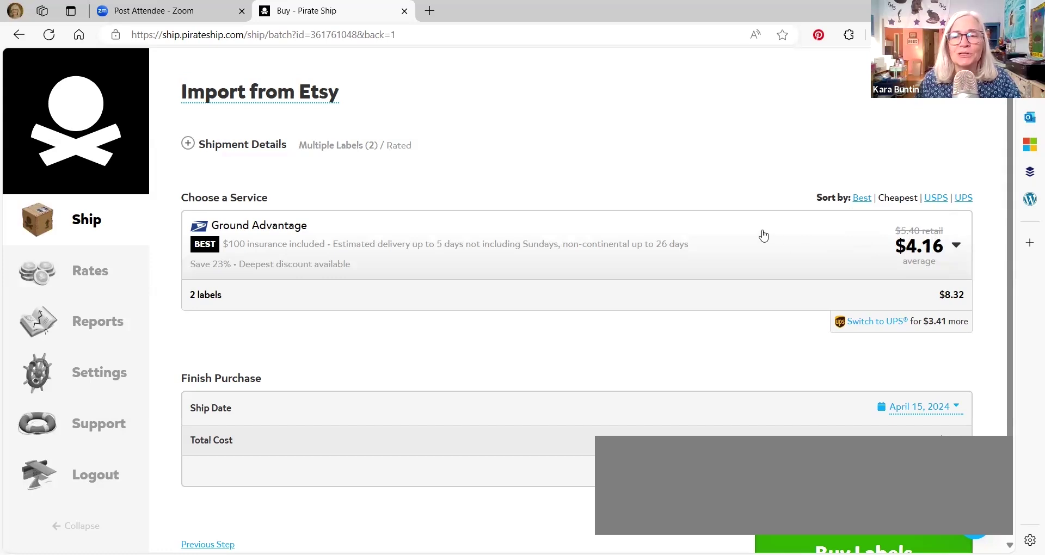
left_click(963, 198)
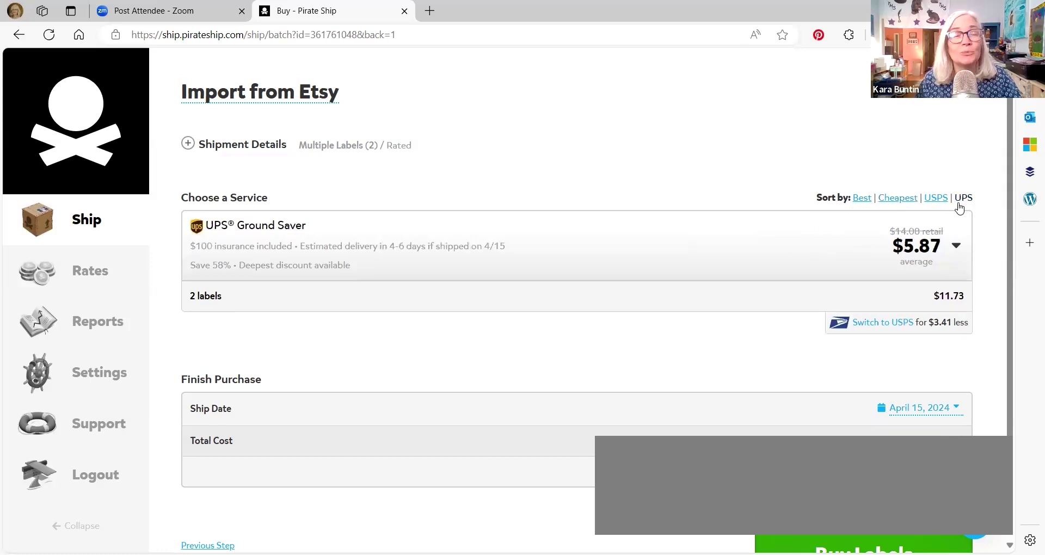
Sort the services by Cheapest, review the full list of USPS and UPS services, and choose Ground Advantage.
left_click(893, 199)
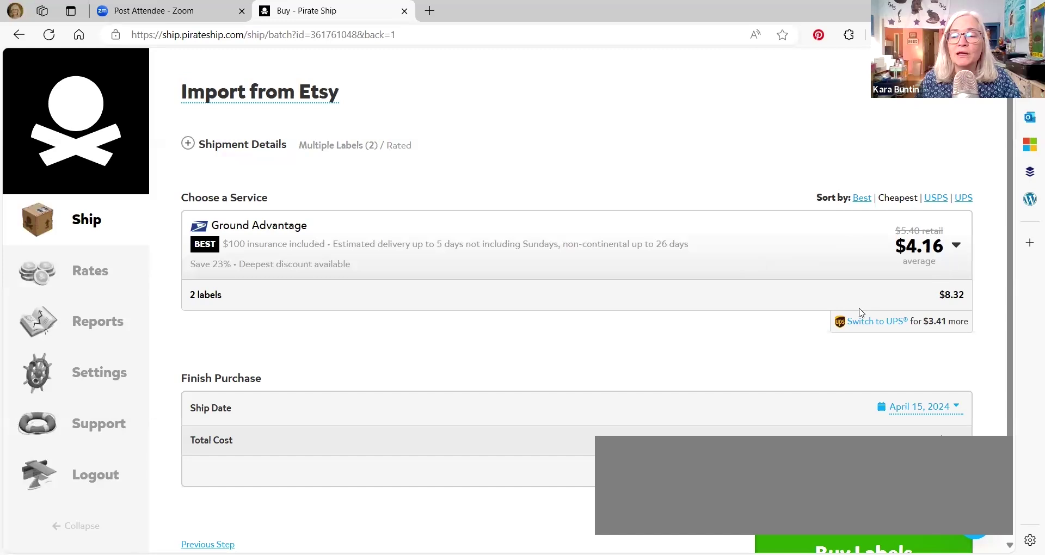
left_click(955, 246)
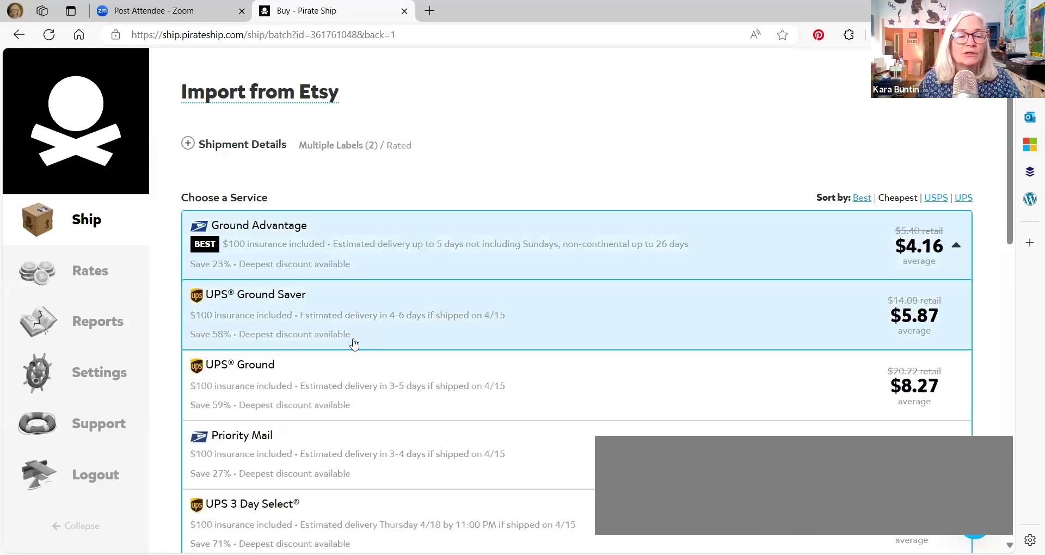
scroll(430, 400, "down", 3)
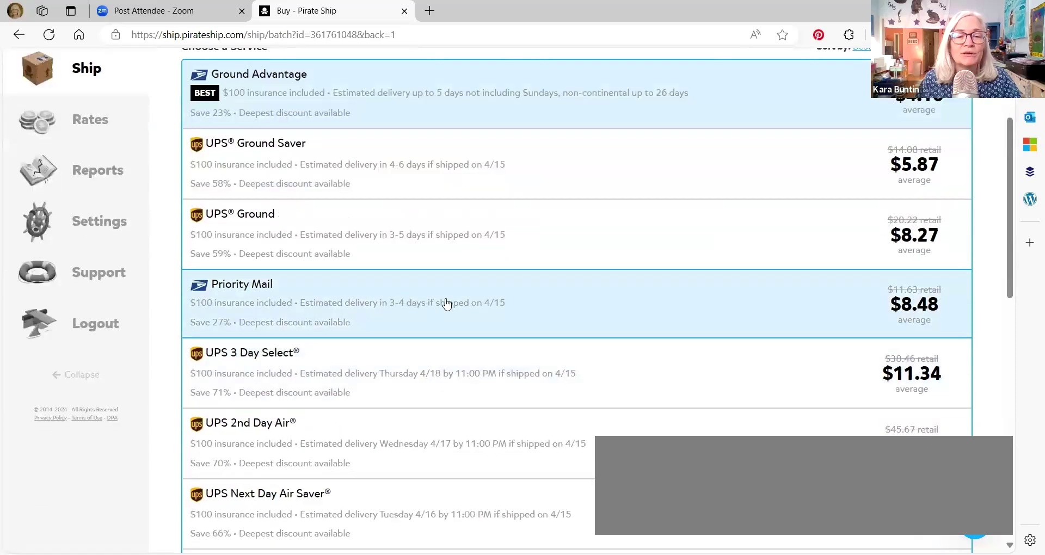
scroll(700, 365, "up", 3)
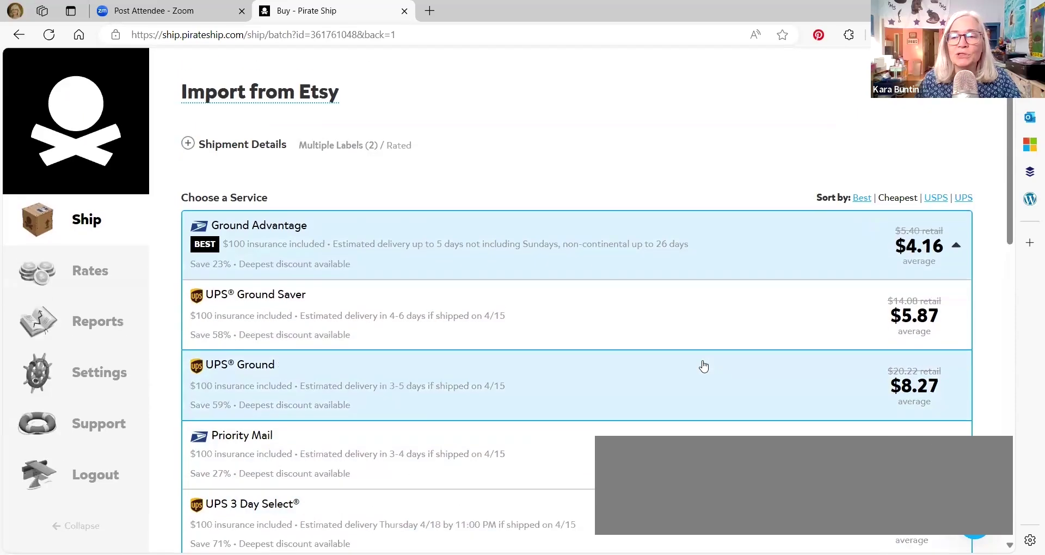
left_click(646, 248)
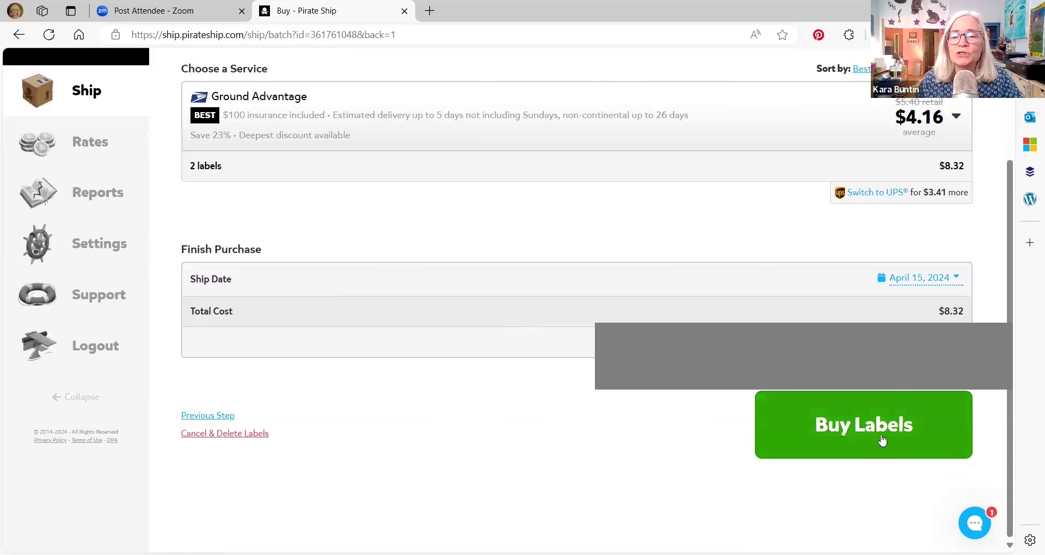
Cancel and delete the two unpurchased labels, then reopen the Etsy import and look through its order list.
left_click(260, 435)
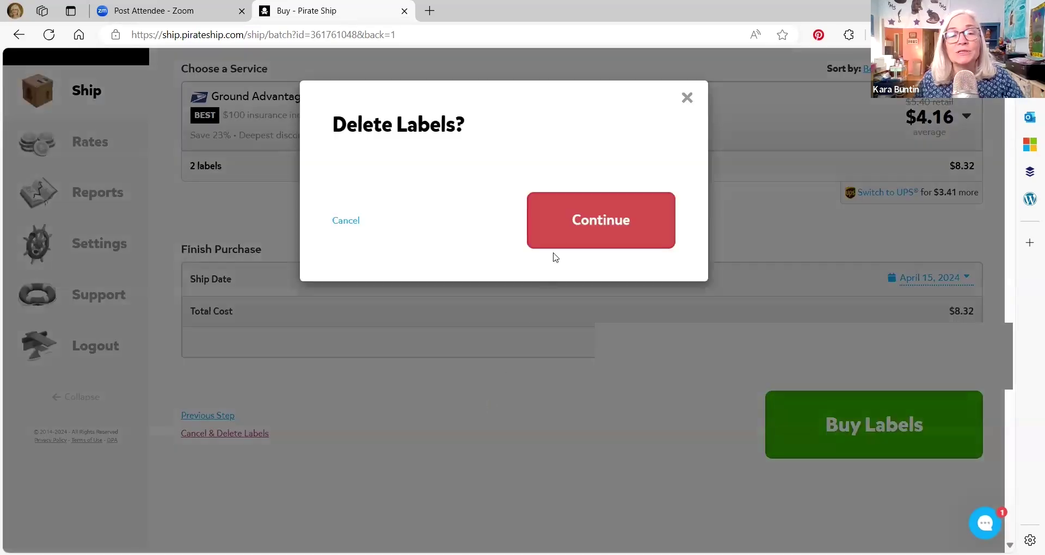
left_click(594, 224)
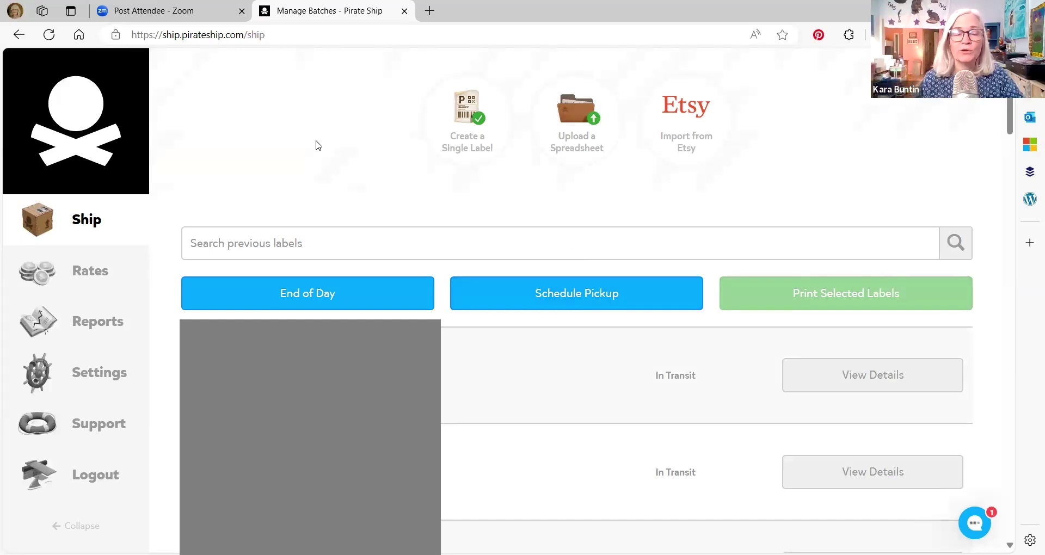
left_click(677, 127)
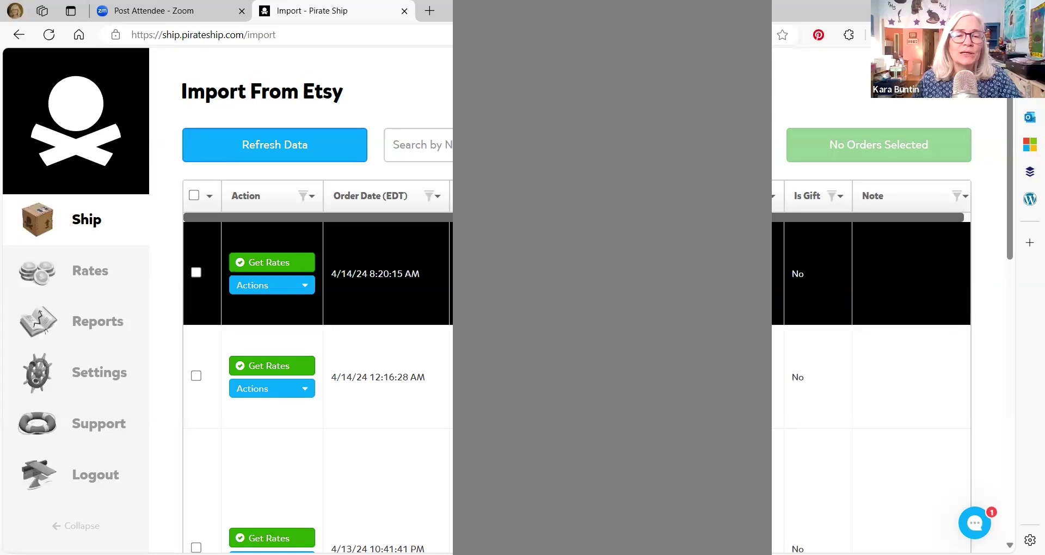
scroll(327, 273, "down", 5)
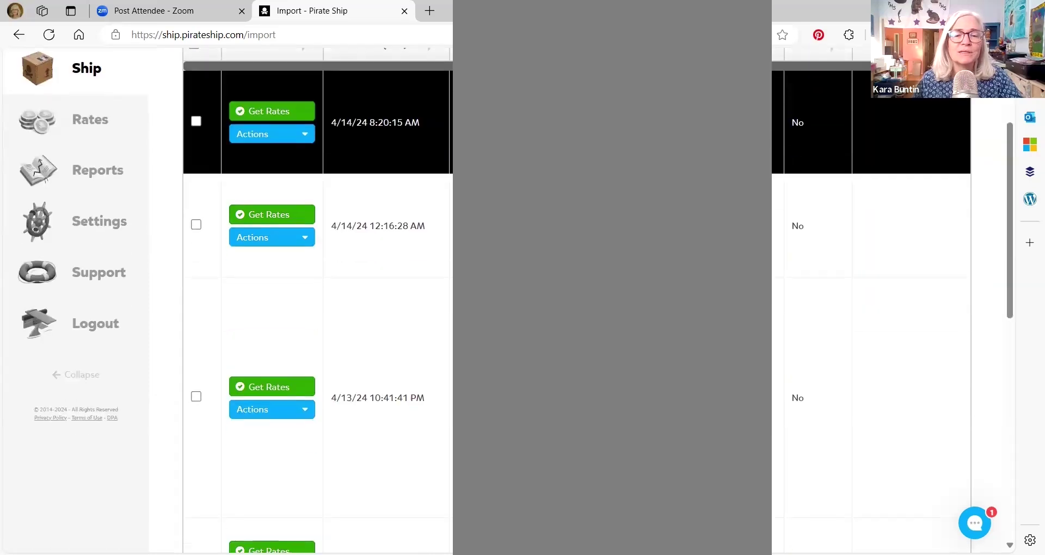
scroll(327, 273, "down", 4)
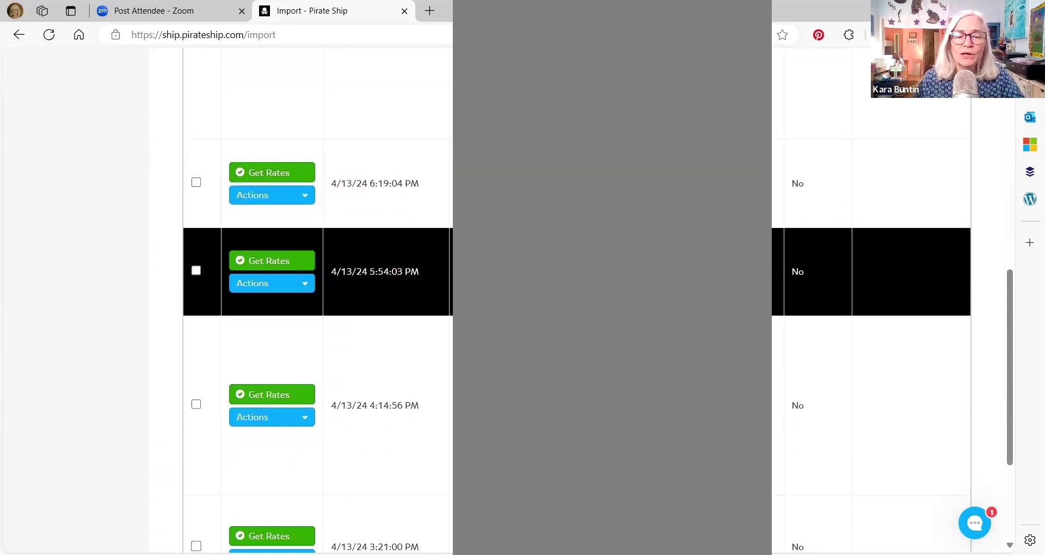
scroll(327, 273, "down", 3)
scroll(327, 272, "up", 12)
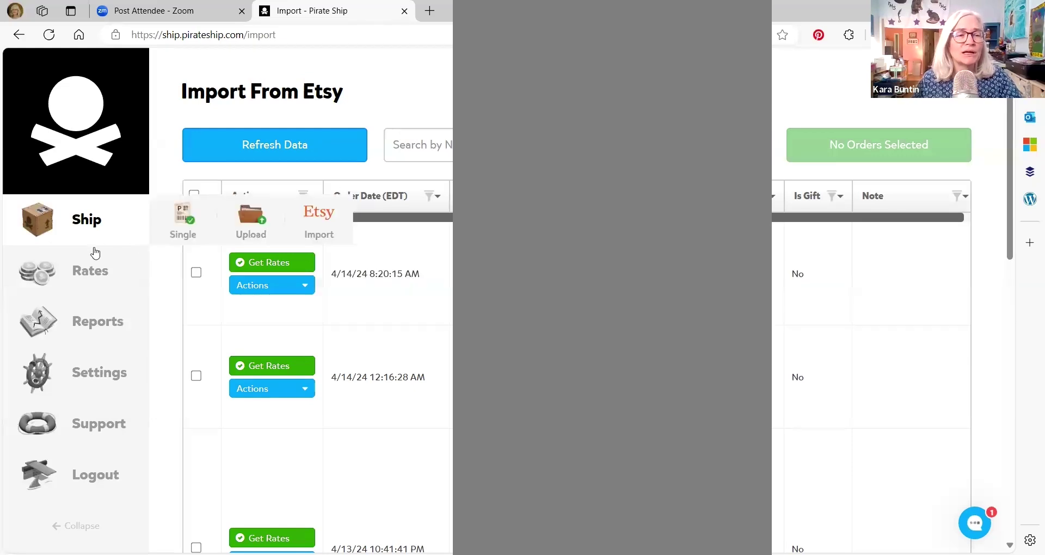
Start creating a single shipping label from the Ship page and paste the recipient's e-mail.
mouse_move(77, 228)
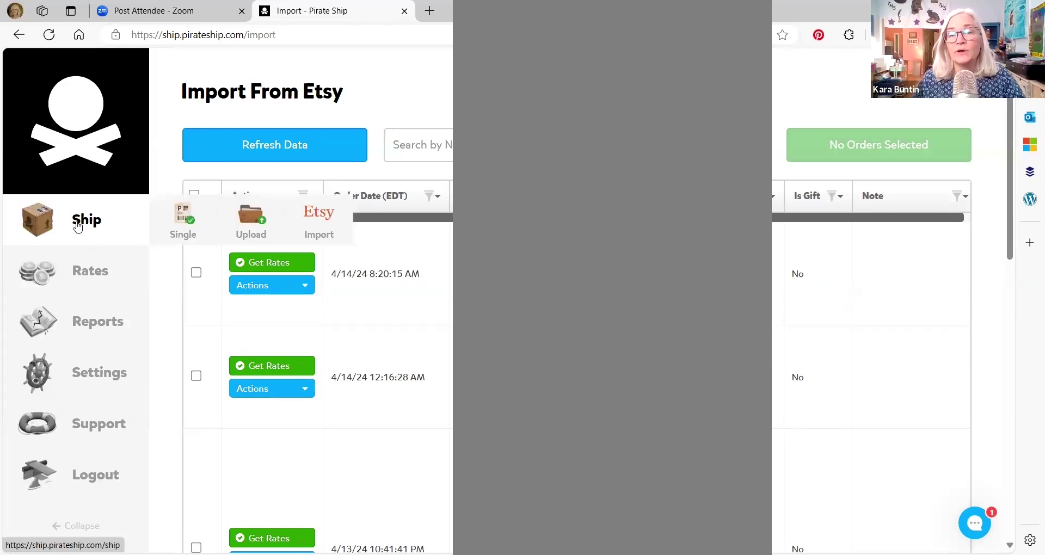
left_click(78, 227)
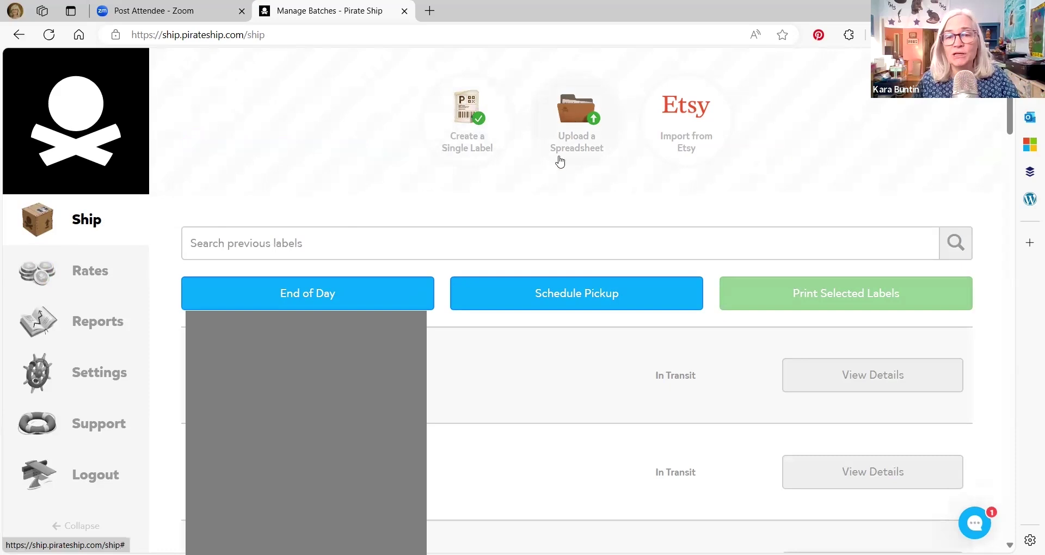
left_click(482, 125)
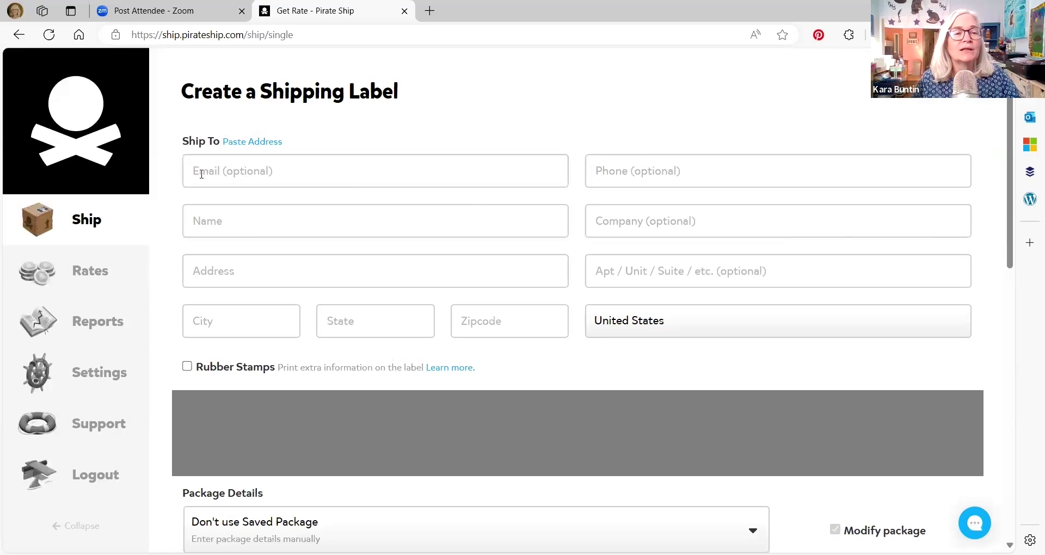
left_click(201, 173)
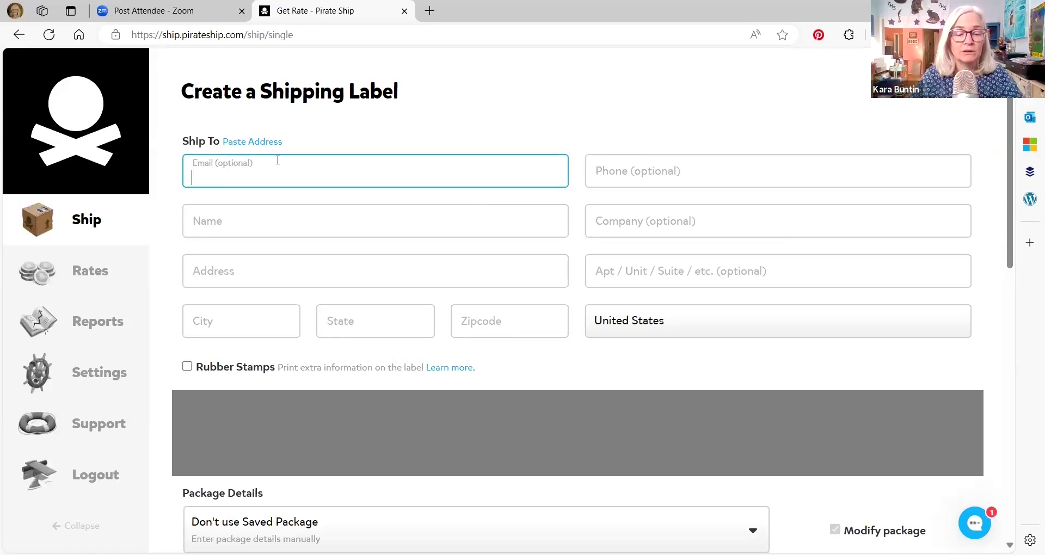
key("ctrl+v")
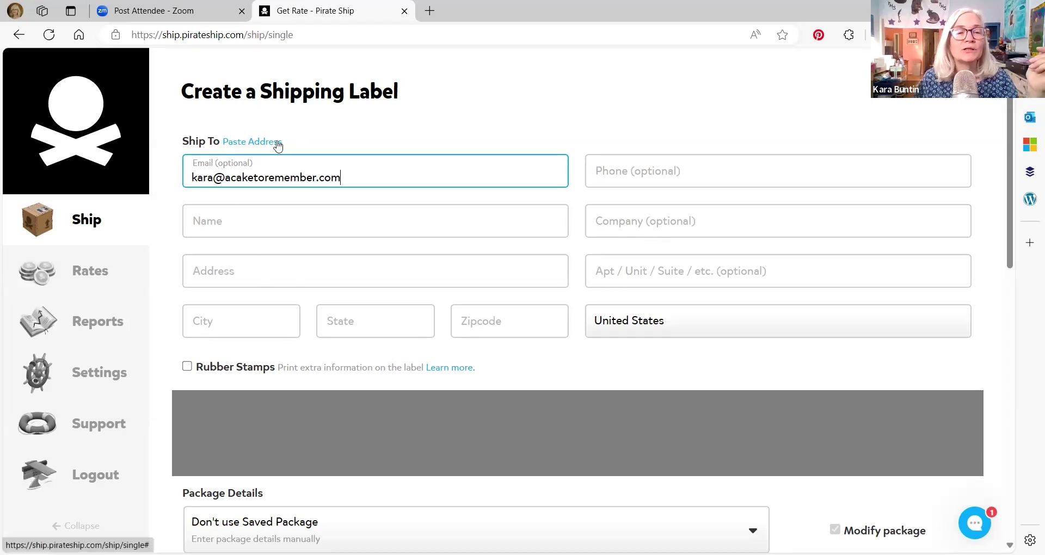
Auto-fill the ship-to fields by entering the recipient's name and full address with Paste Address, and review the rest of the form.
left_click(282, 145)
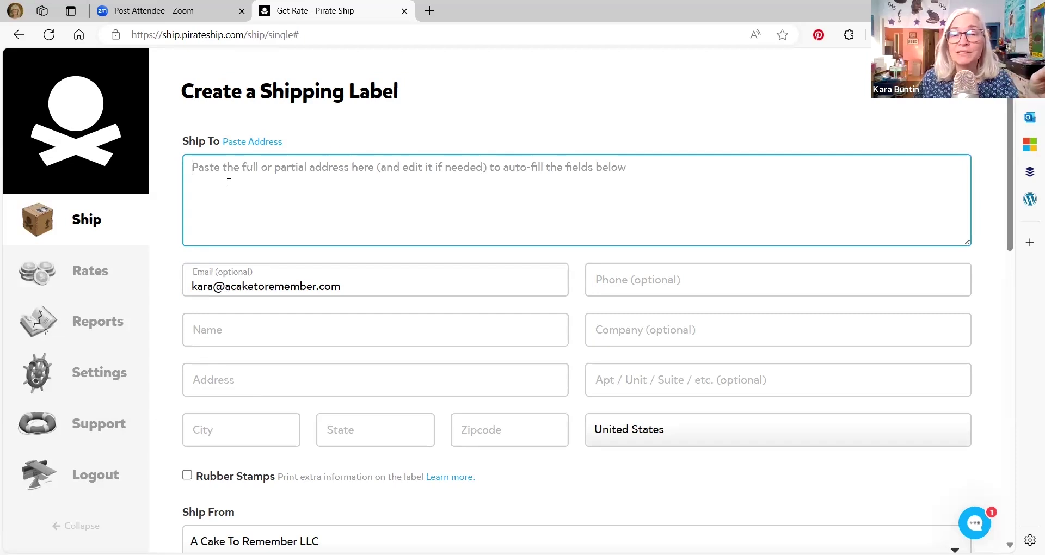
type("kara 121 yo momma lane your town CA 90210")
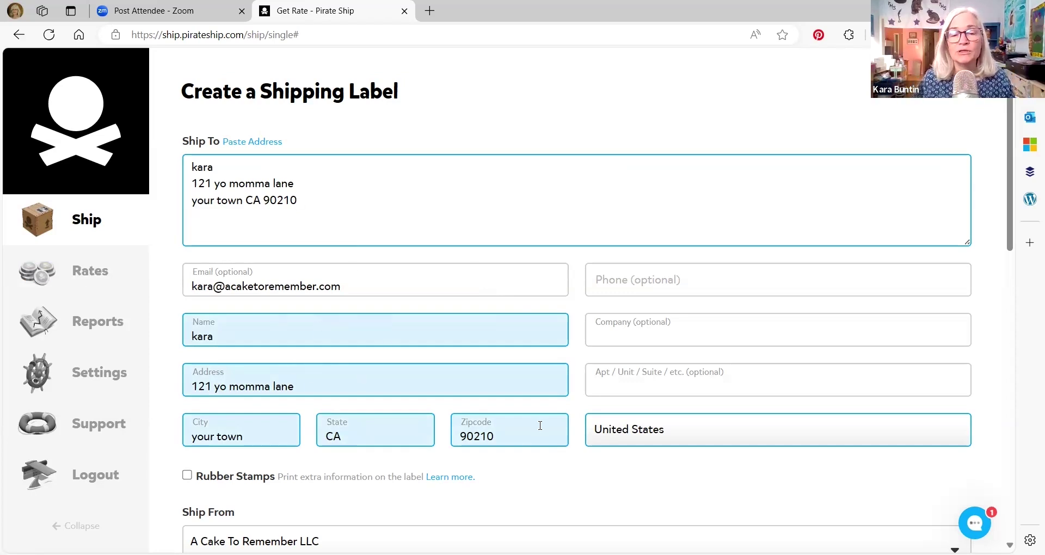
scroll(540, 425, "down", 5)
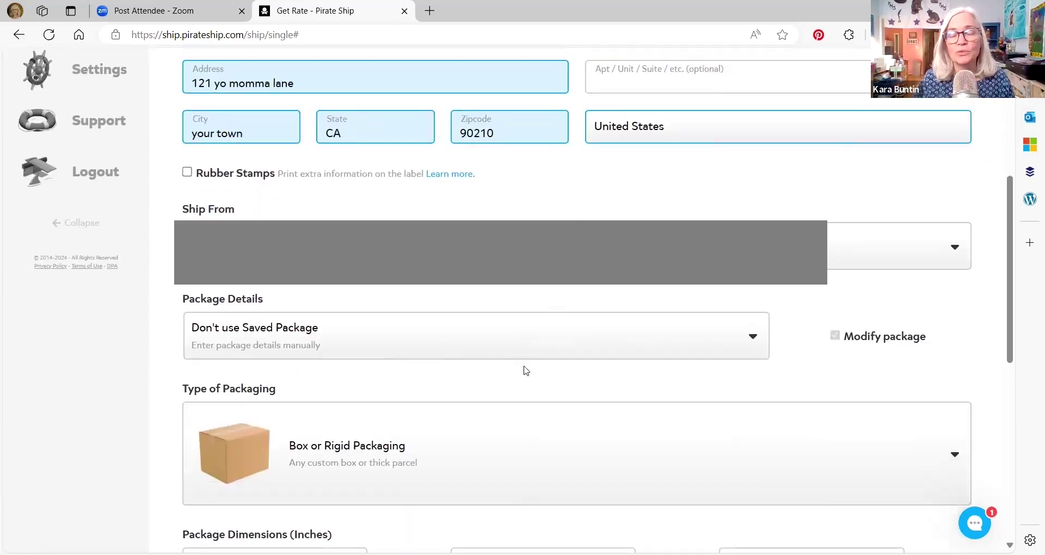
scroll(525, 365, "down", 3)
scroll(528, 362, "down", 4)
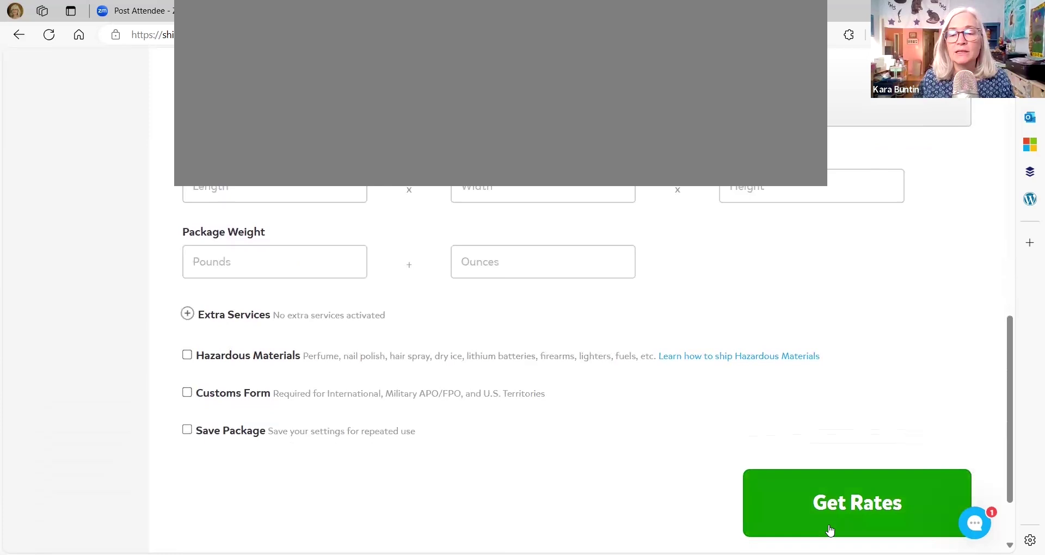
scroll(628, 432, "up", 7)
scroll(452, 238, "up", 5)
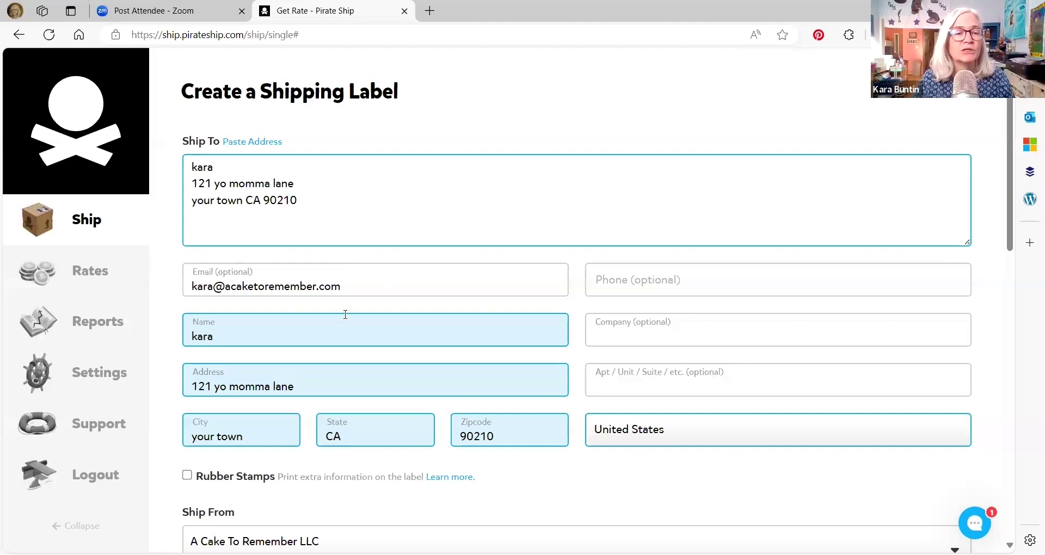
Open the General Settings and examine the label size, label filetype, packing list, spreadsheet export and address correction options.
left_click(83, 374)
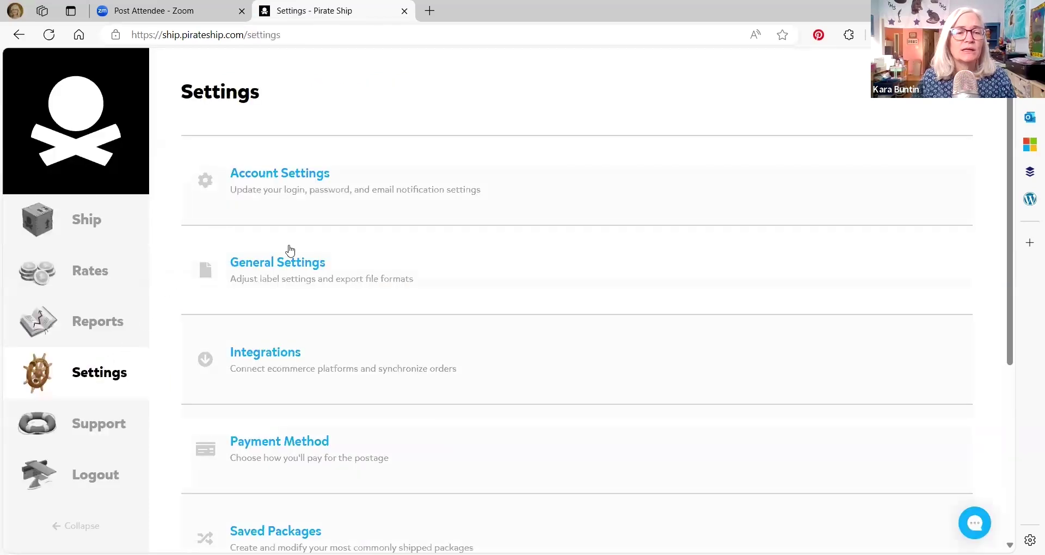
left_click(318, 269)
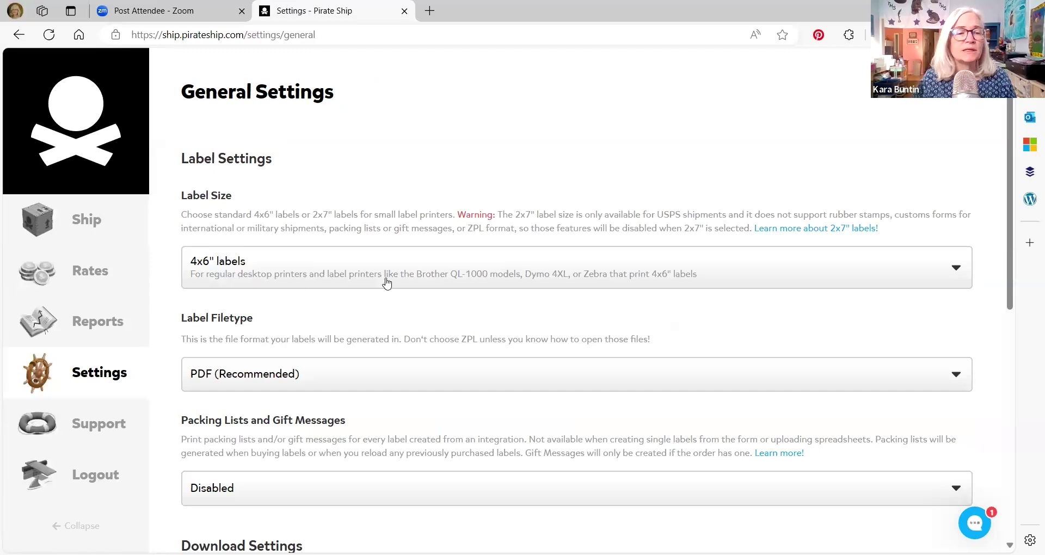
scroll(387, 283, "down", 2)
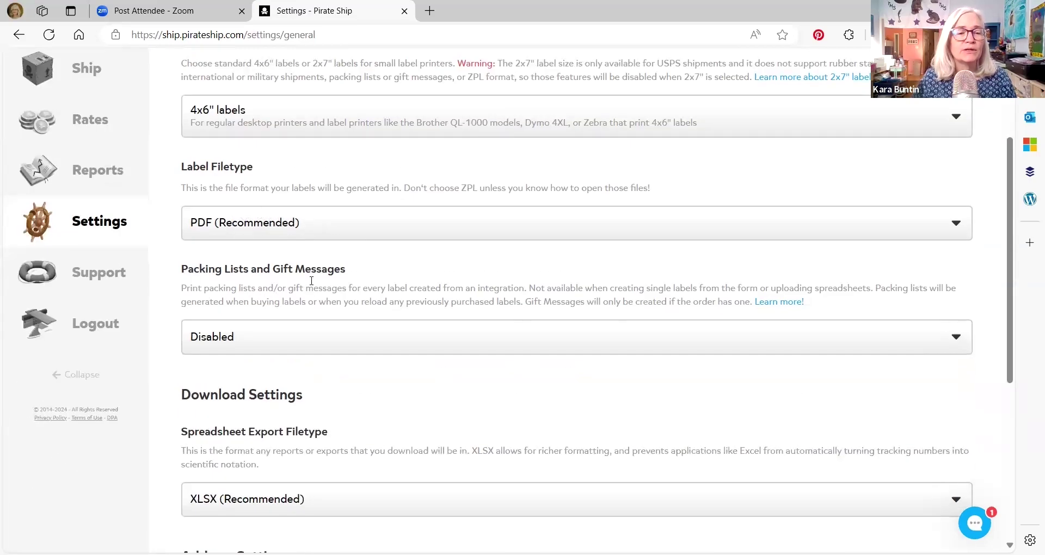
scroll(320, 289, "down", 2)
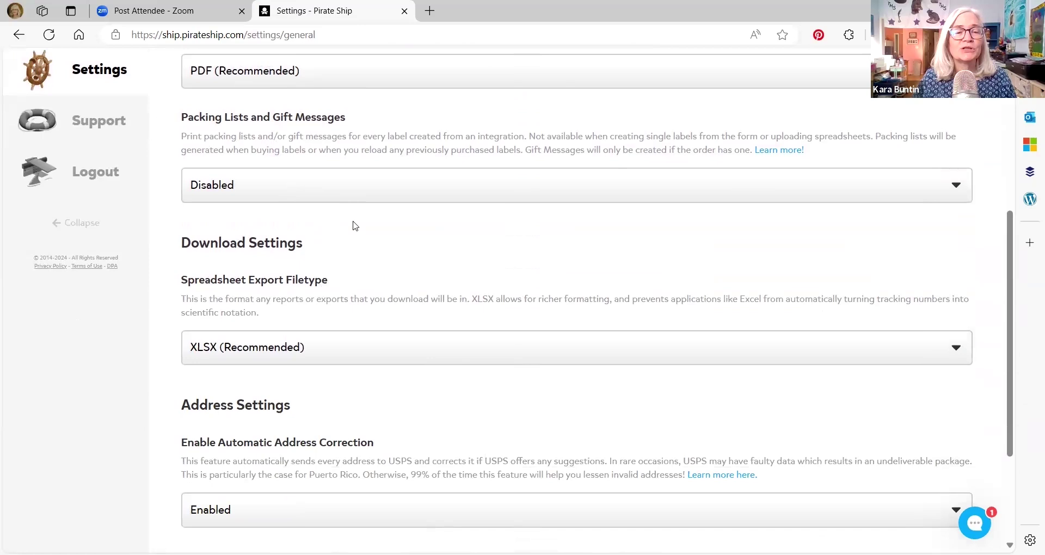
scroll(447, 247, "down", 2)
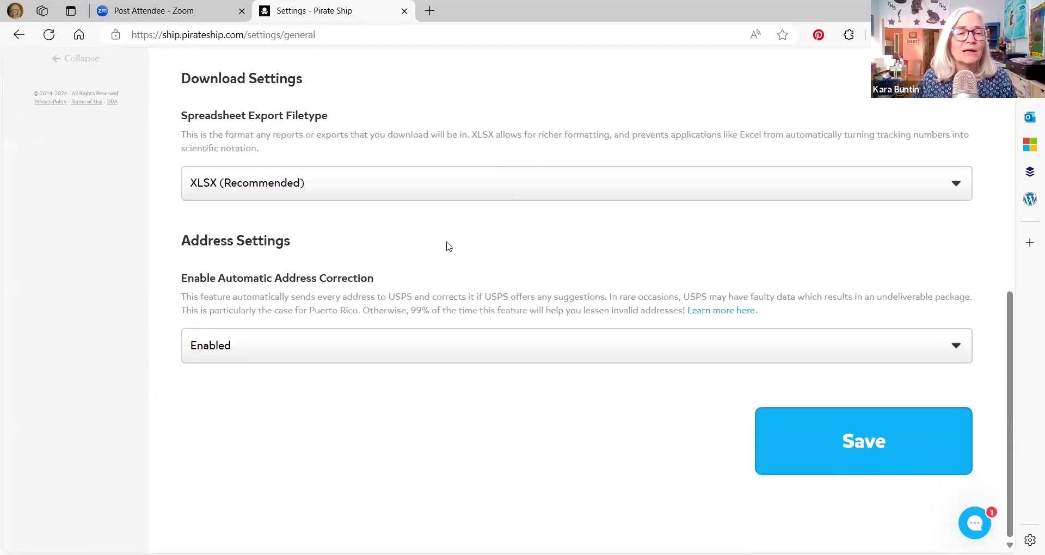
scroll(448, 248, "up", 5)
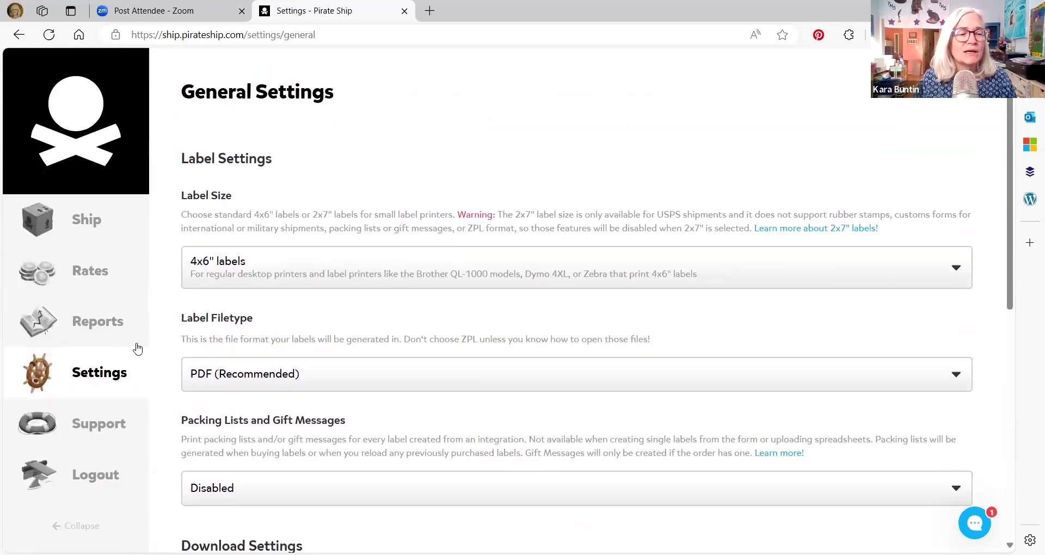
Return to the Etsy import and set an order's package details to Don't use Saved Package.
mouse_move(94, 222)
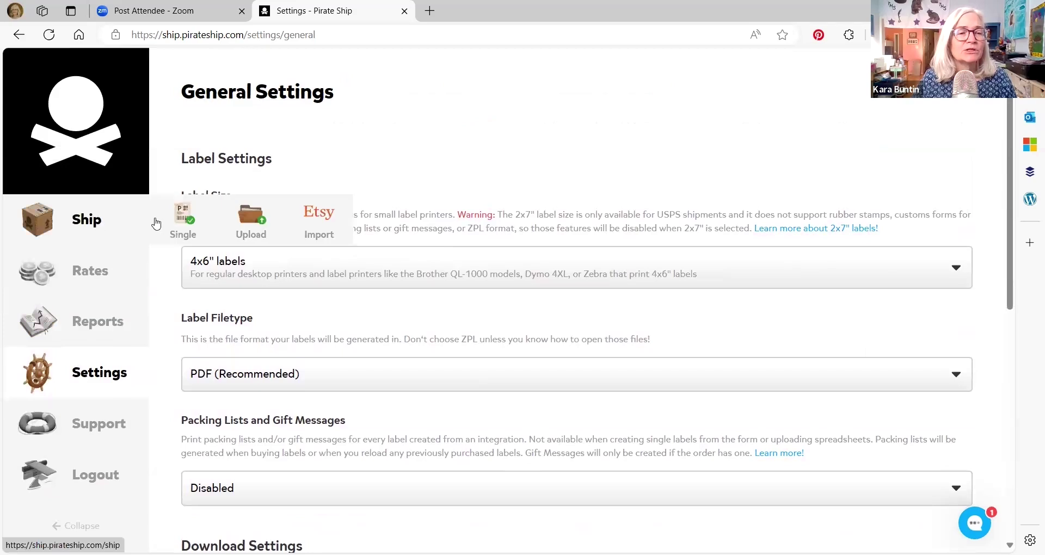
left_click(318, 220)
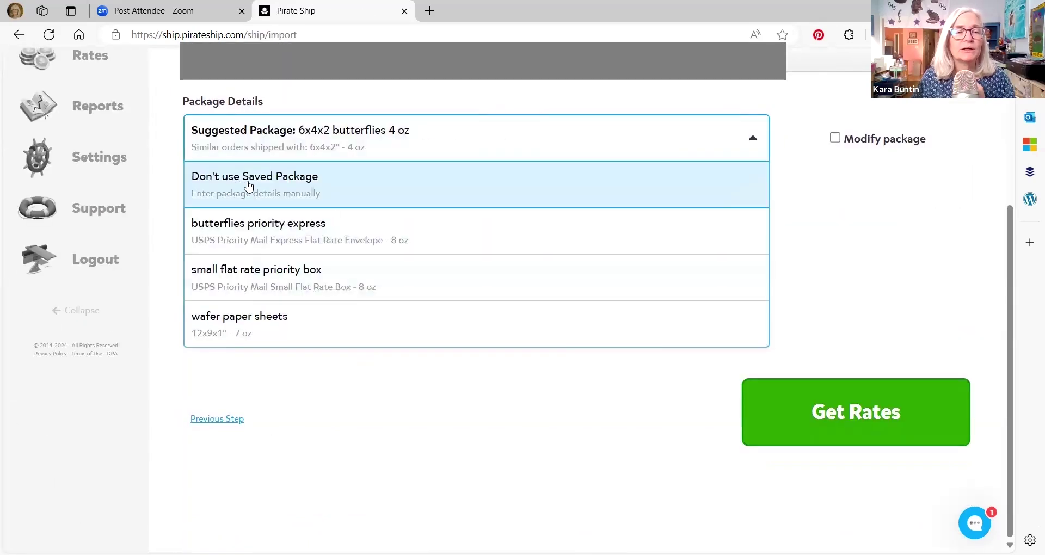
left_click(249, 186)
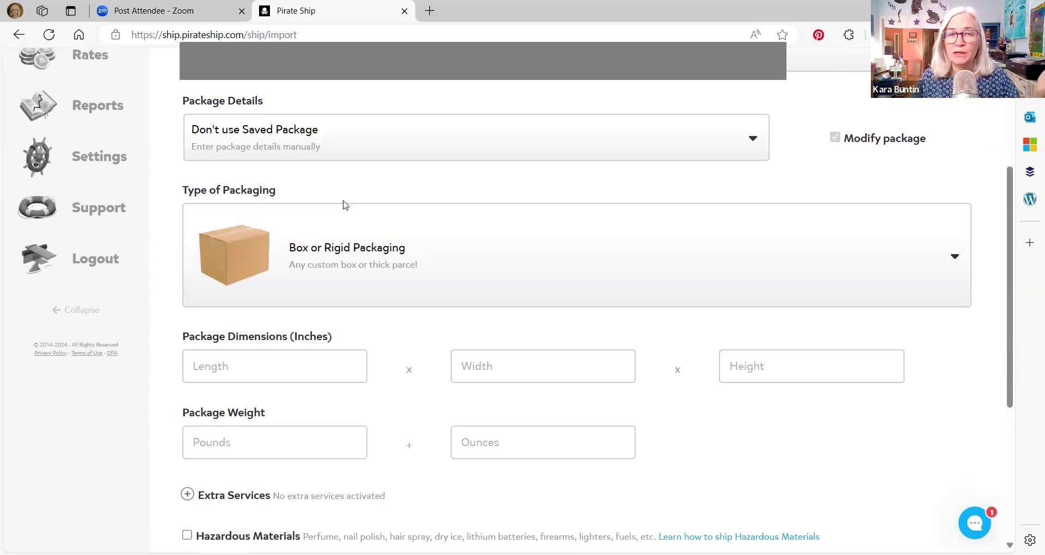
Set the box's package dimensions to 10 x 10 x 10 inches.
left_click(272, 363)
type("10")
key("Tab")
type("101")
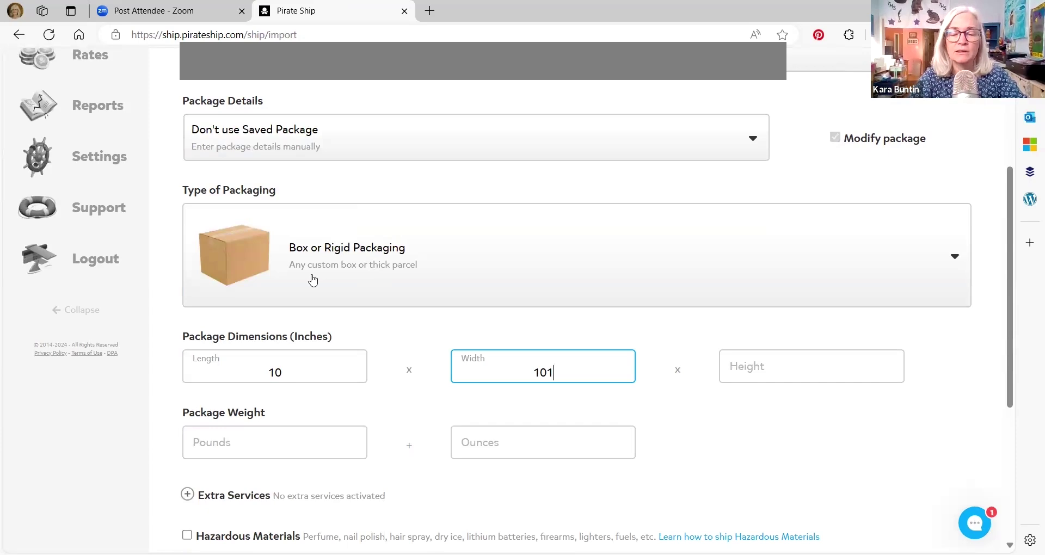
key("BackSpace")
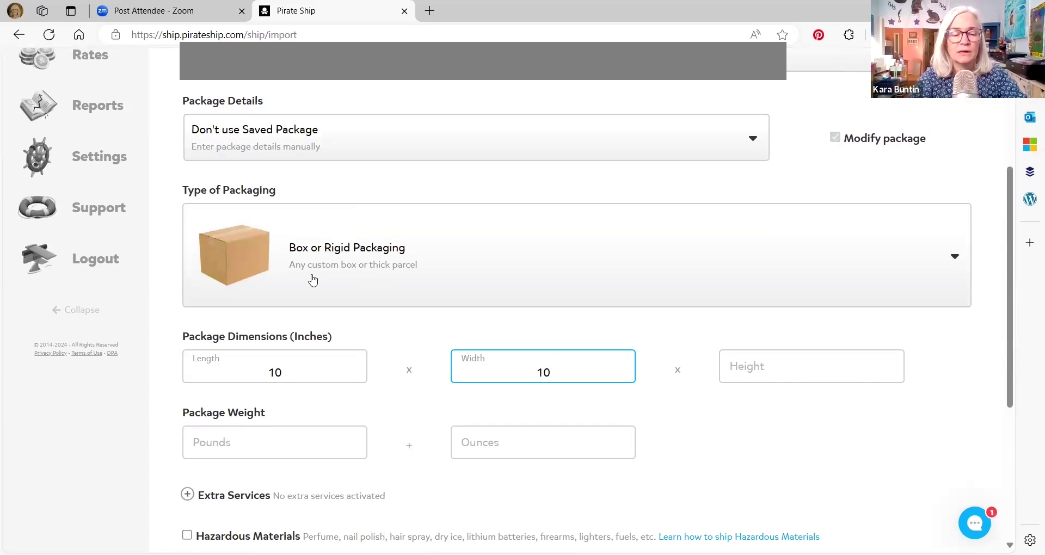
key("Tab")
type("10")
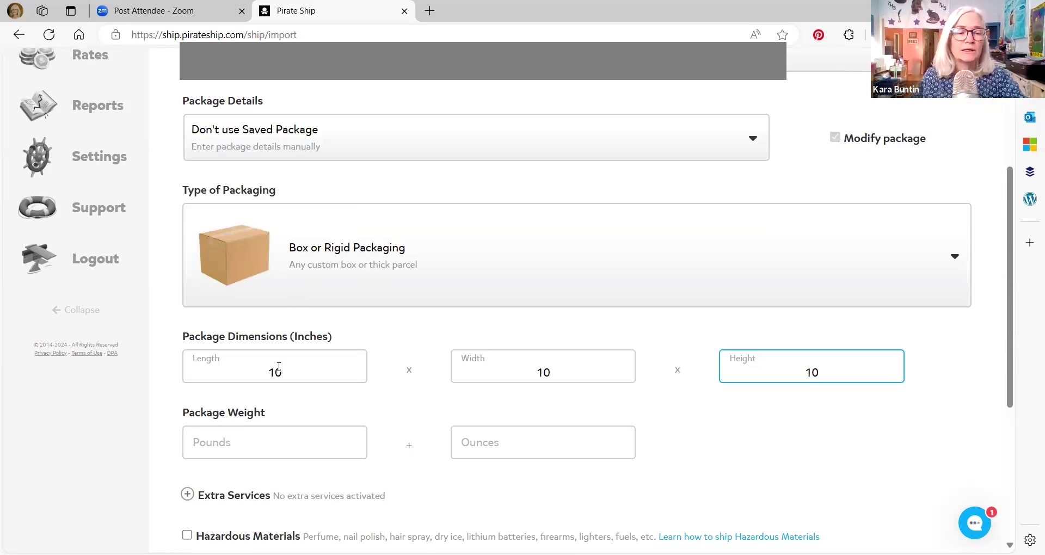
Set the package weight to 2 pounds 1 ounce.
left_click(270, 445)
key("Tab")
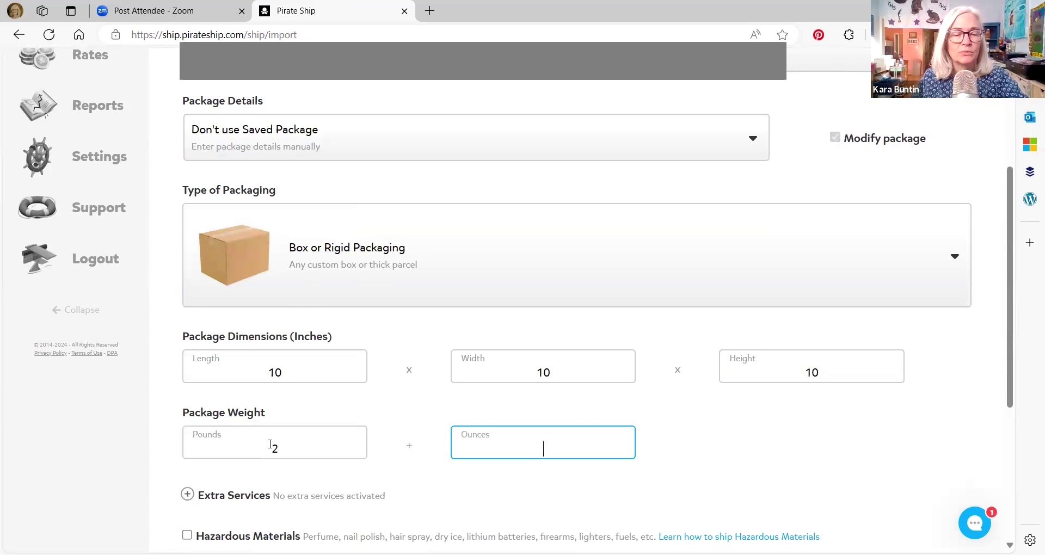
type("1")
scroll(394, 436, "down", 4)
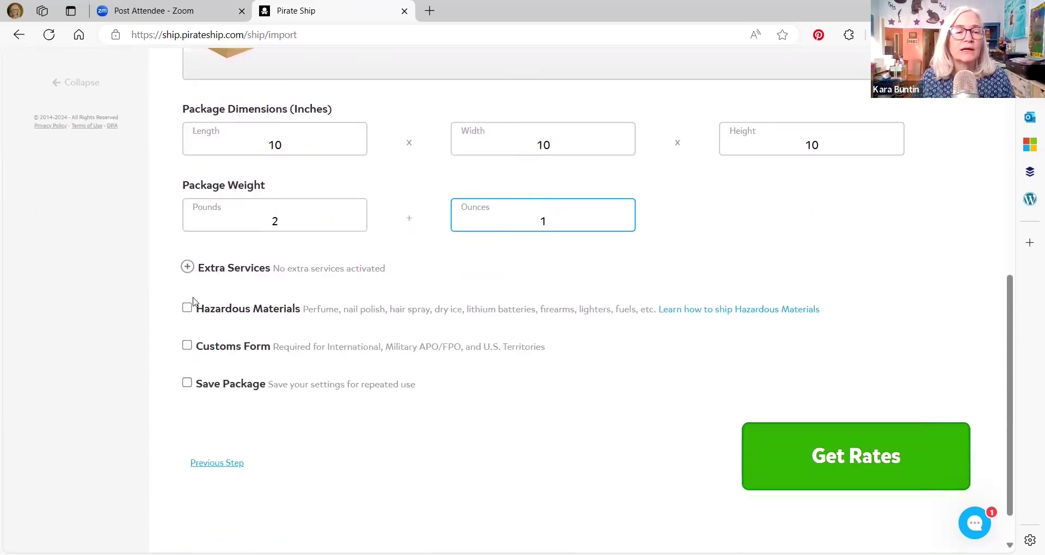
Turn on Save Package for the current package settings and nickname the package 10x10 box.
left_click(188, 384)
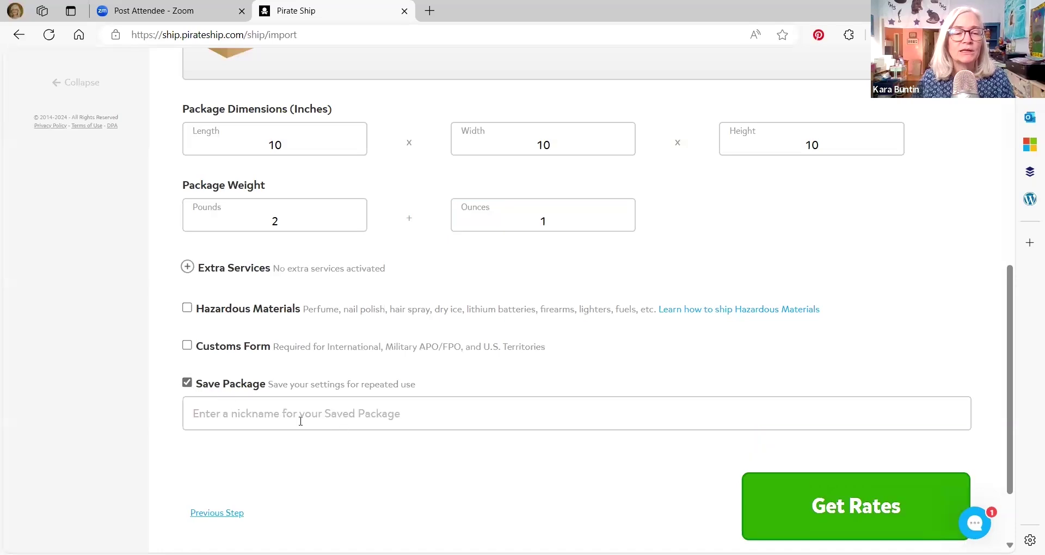
left_click(224, 408)
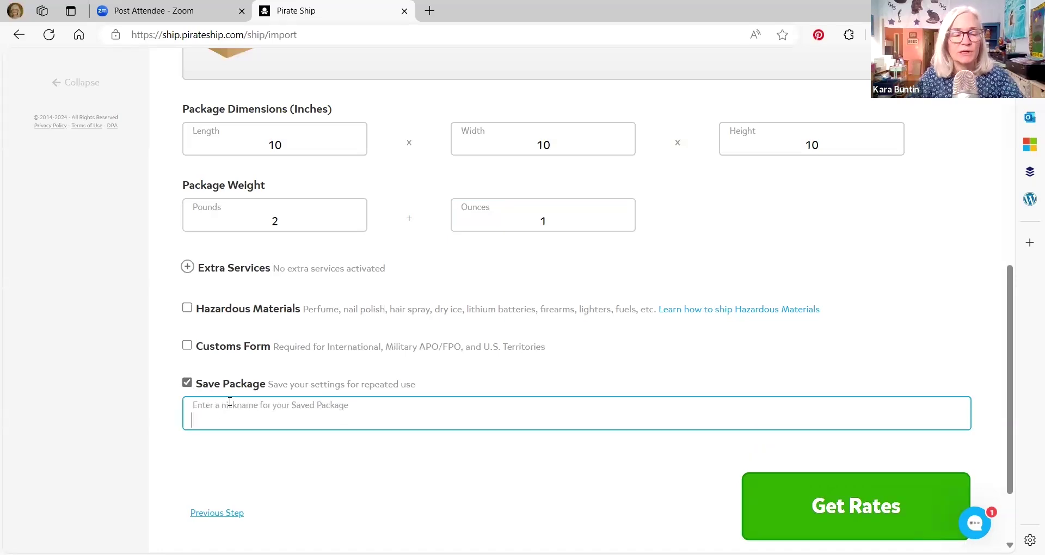
type("10x10 box")
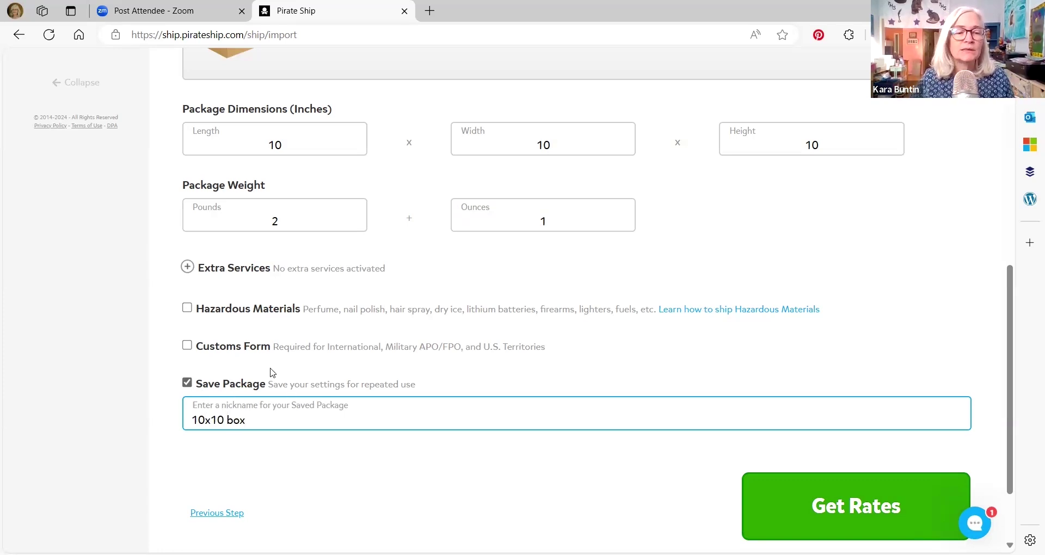
Review the saved packages available in the order's package details, keeping manual package entry selected.
scroll(289, 327, "up", 4)
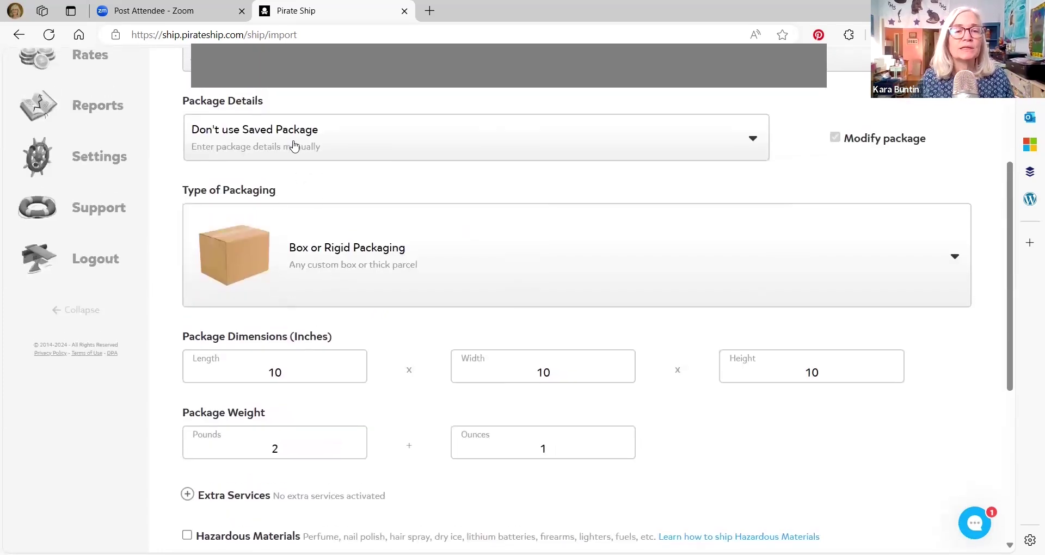
left_click(292, 145)
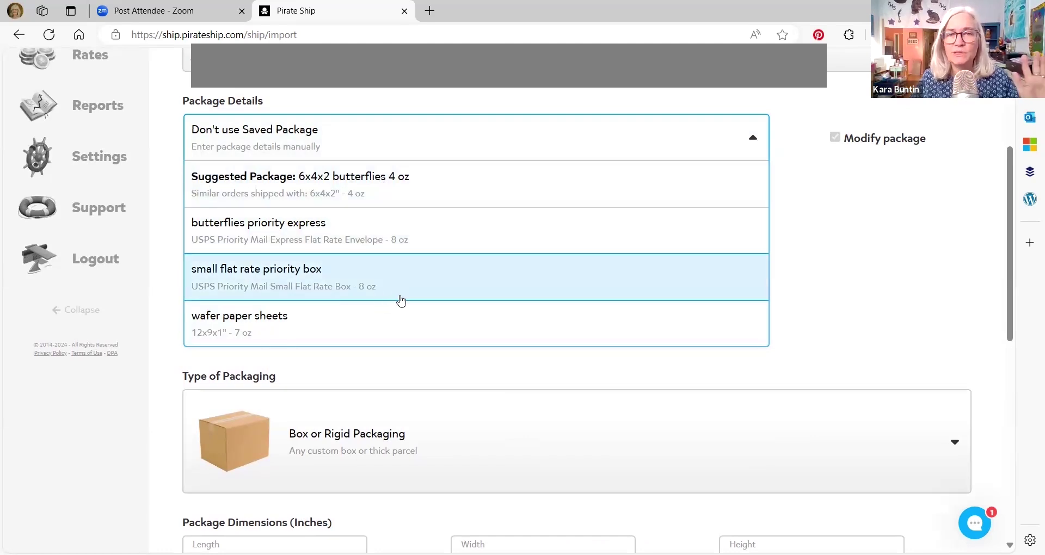
left_click(891, 297)
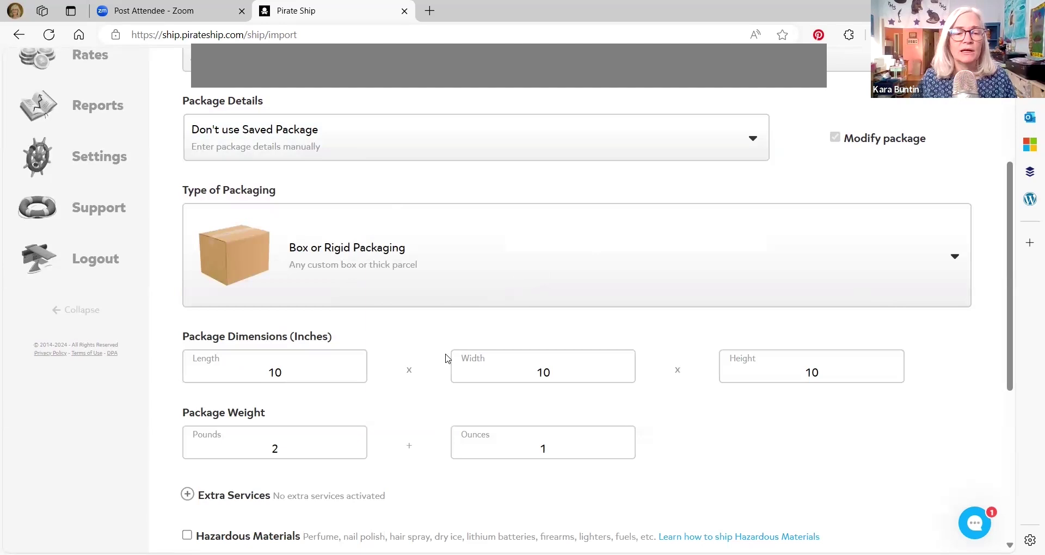
Leave the package form for the Ship page and view the USPS End of Day labels and SCAN forms.
scroll(450, 360, "down", 3)
key("alt+Left")
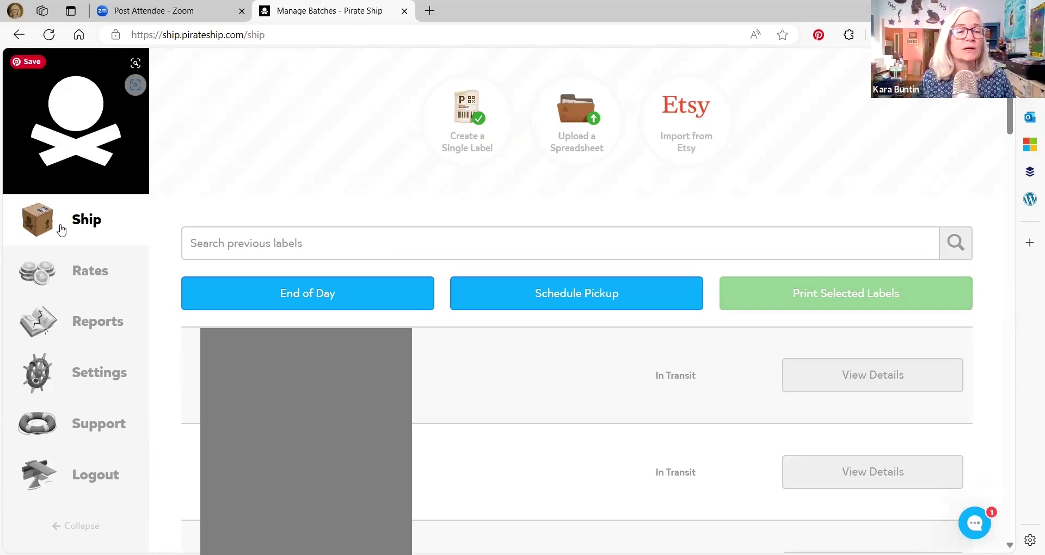
left_click(299, 301)
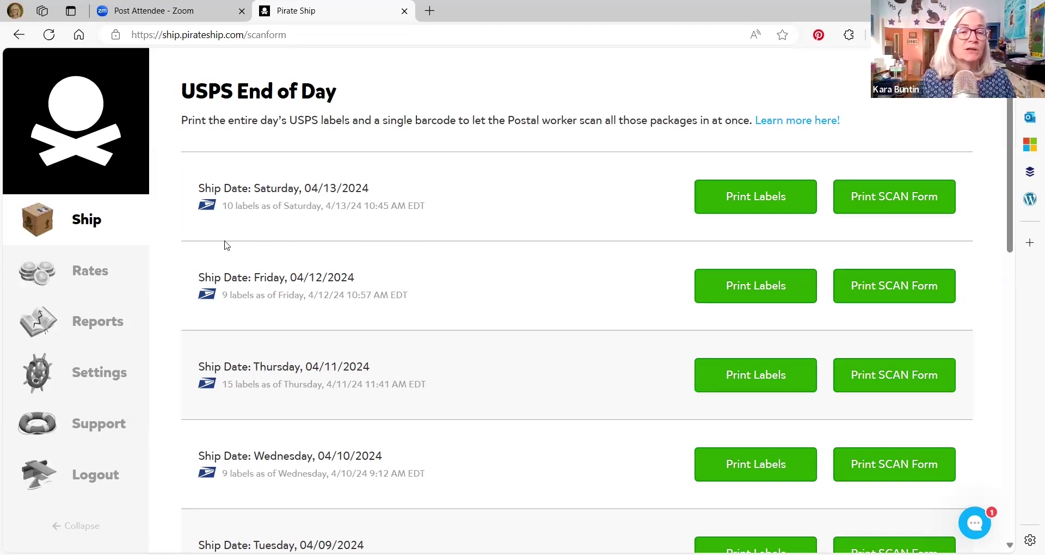
Return to the Ship page and copy the tracking number of the first listed shipment.
left_click(86, 220)
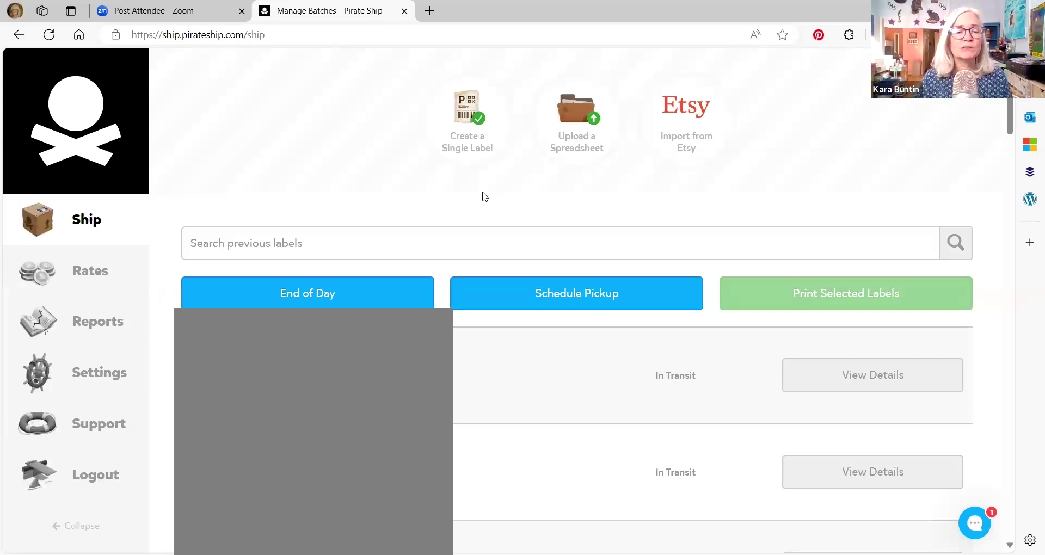
scroll(485, 196, "down", 1)
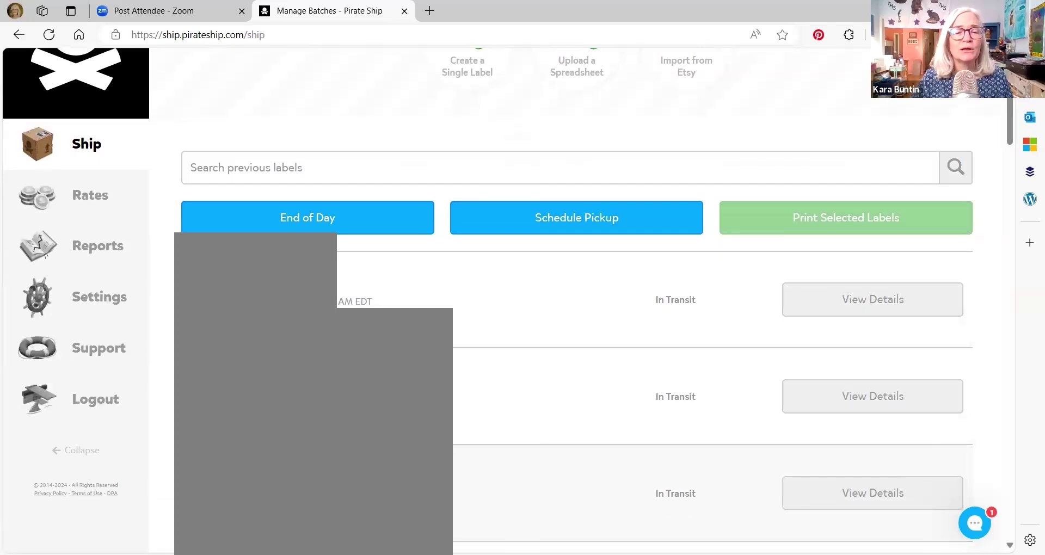
left_click(392, 326)
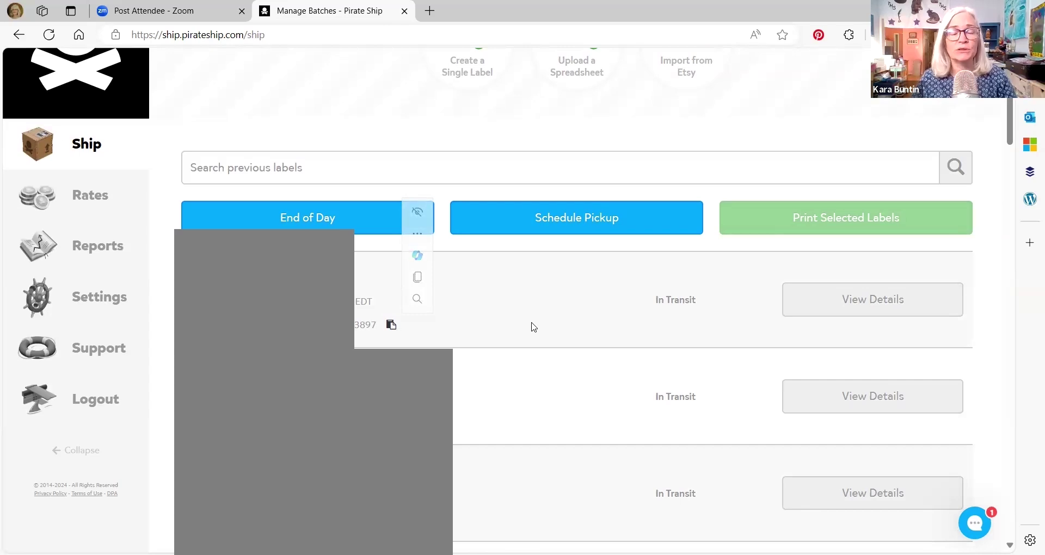
Open the Import From Etsy order list and select all the orders for bulk rates.
scroll(648, 163, "up", 2)
left_click(661, 131)
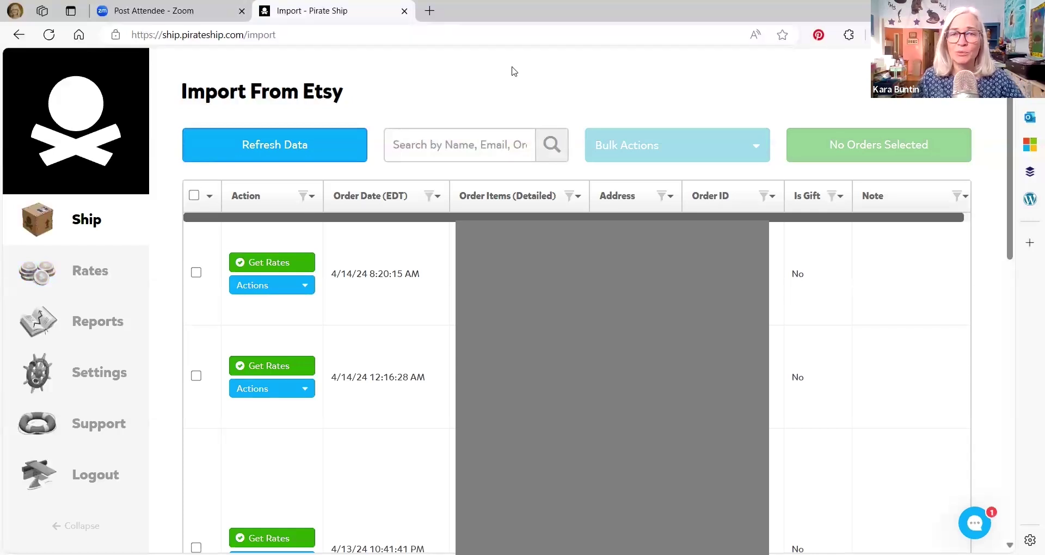
mouse_move(99, 235)
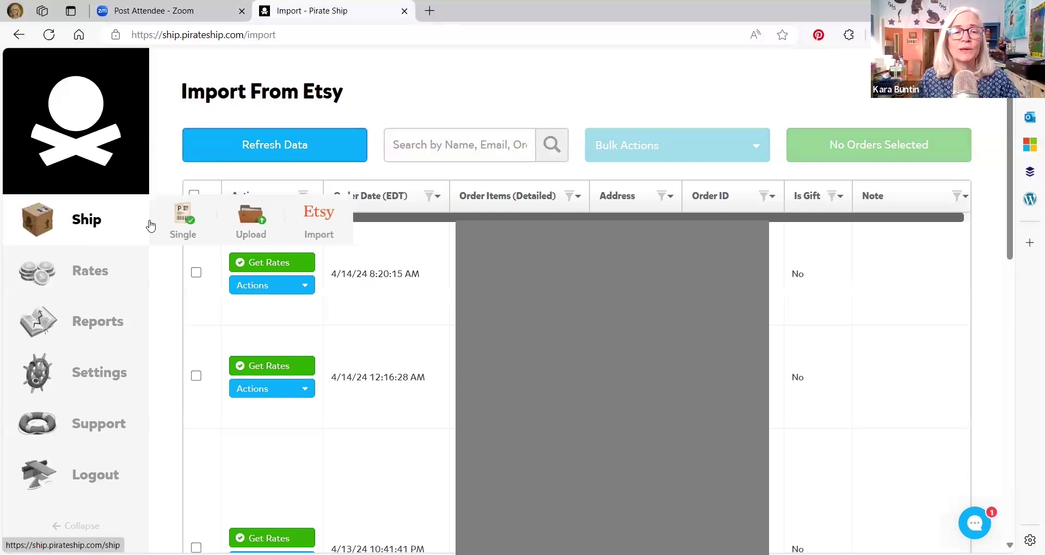
left_click(326, 218)
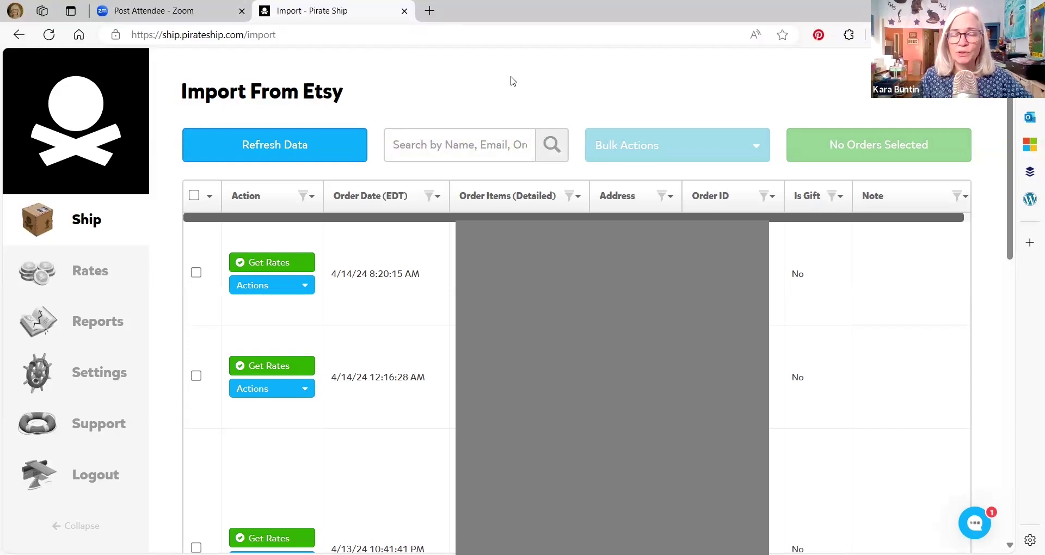
left_click(194, 195)
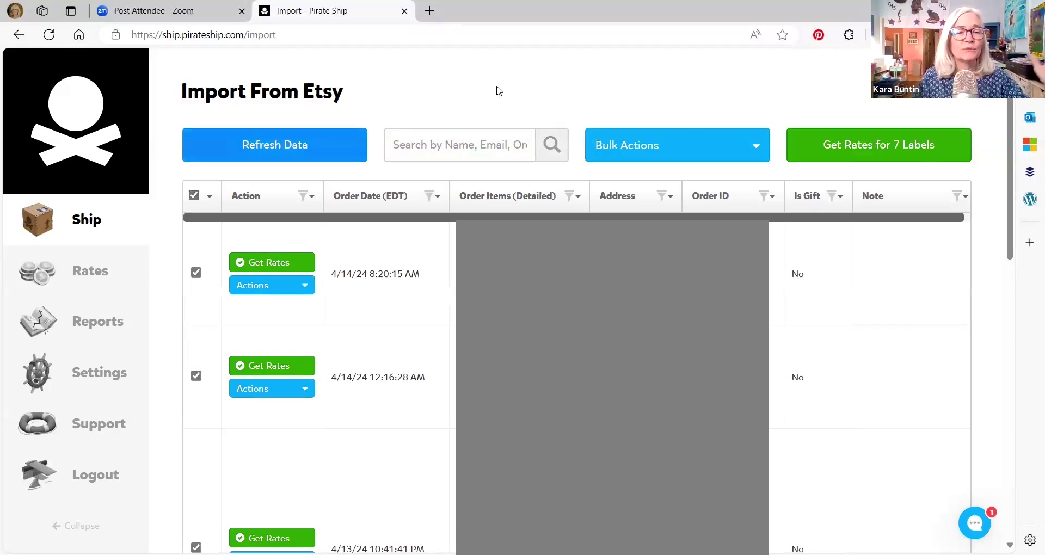